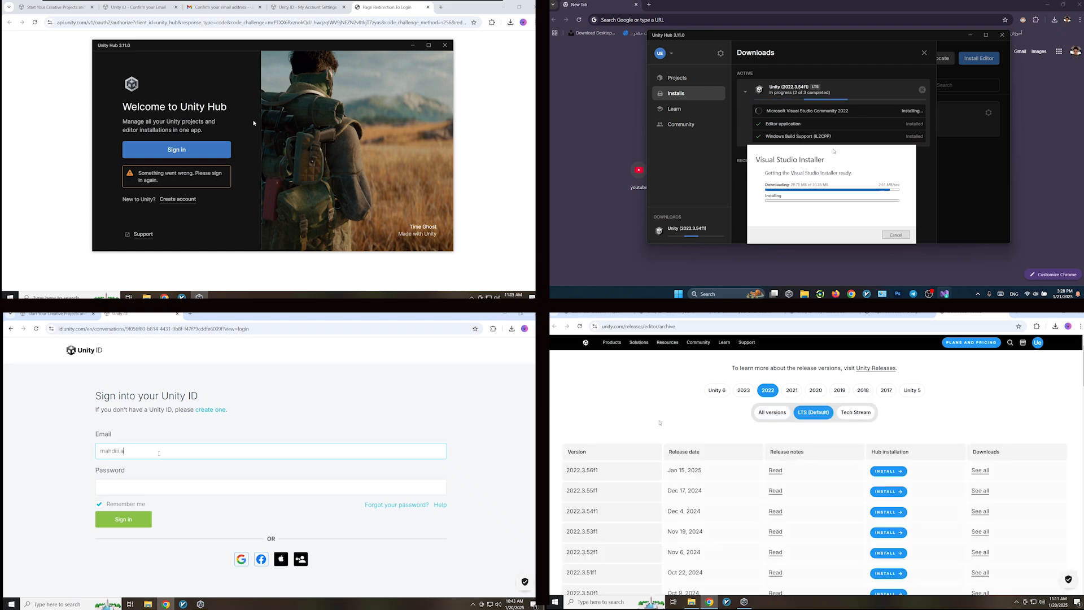
- Search Google for 'download unity' and open the unity.com download page
text(bd)
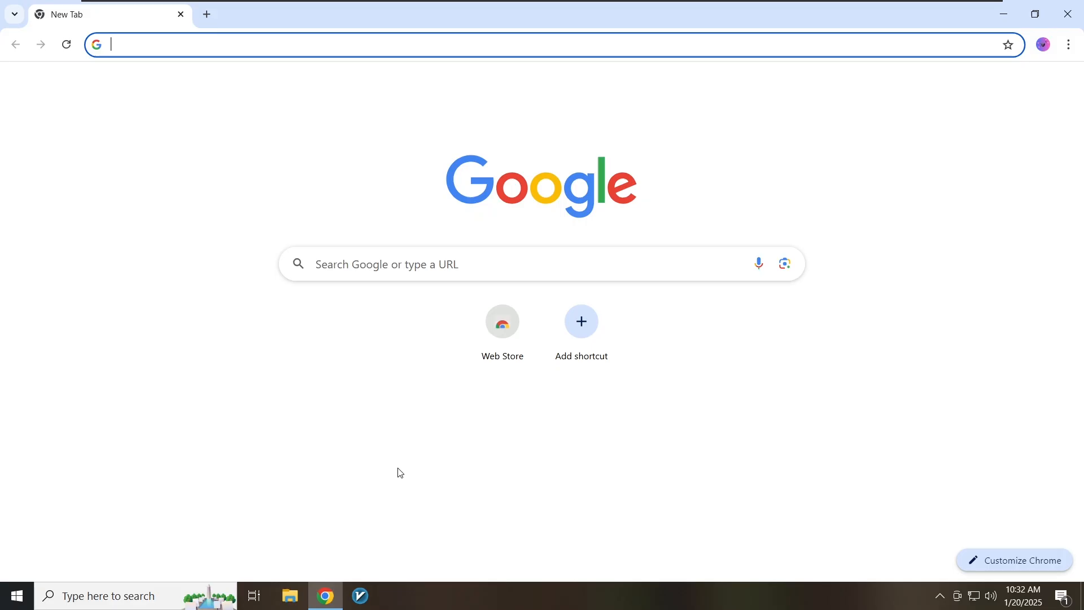
text(downloa)
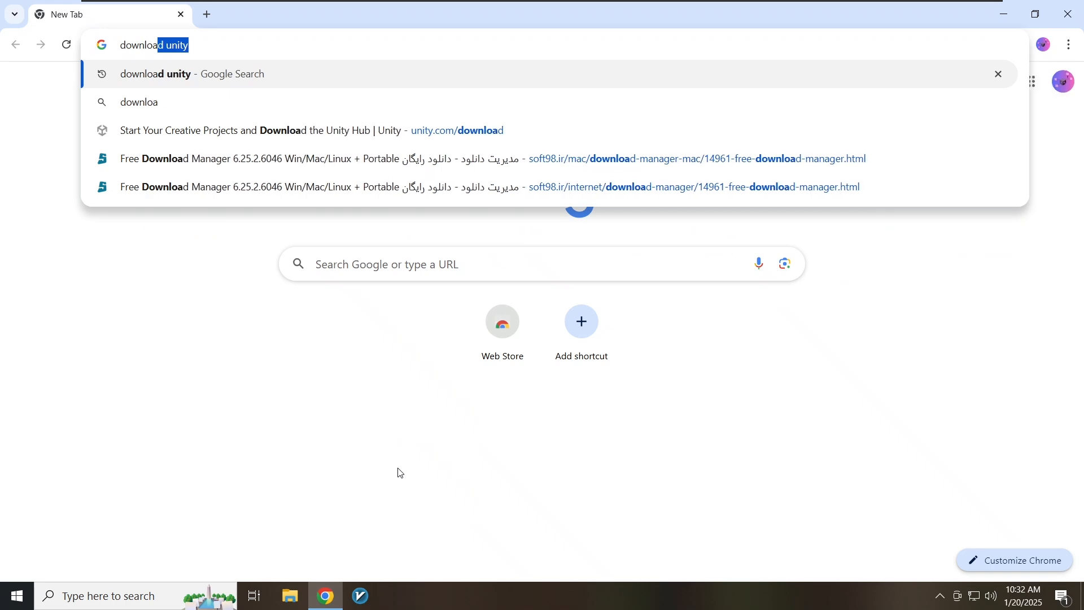
text(d unity)
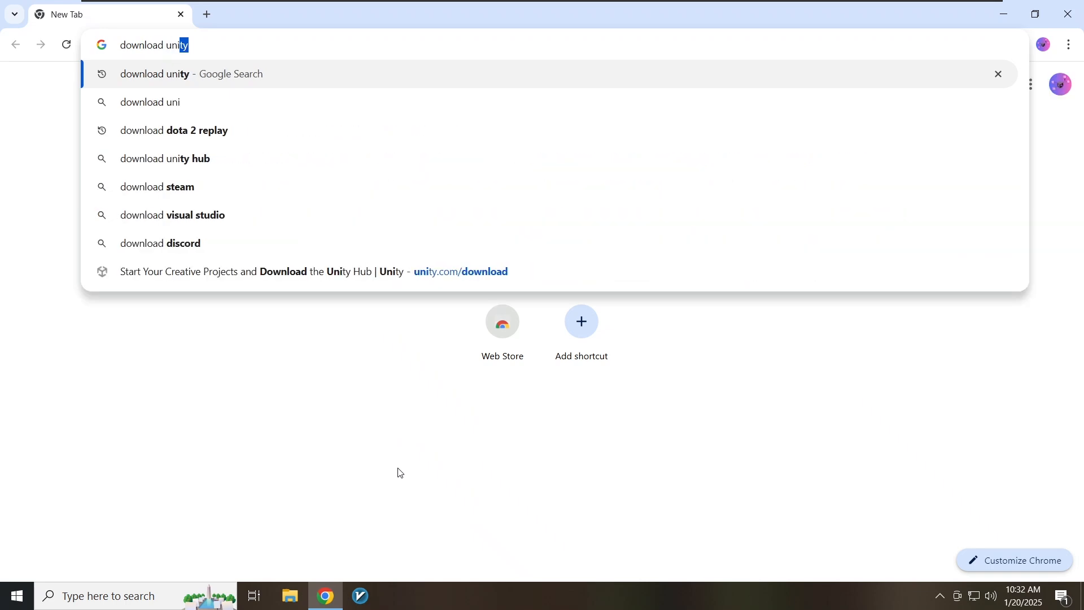
key(Return)
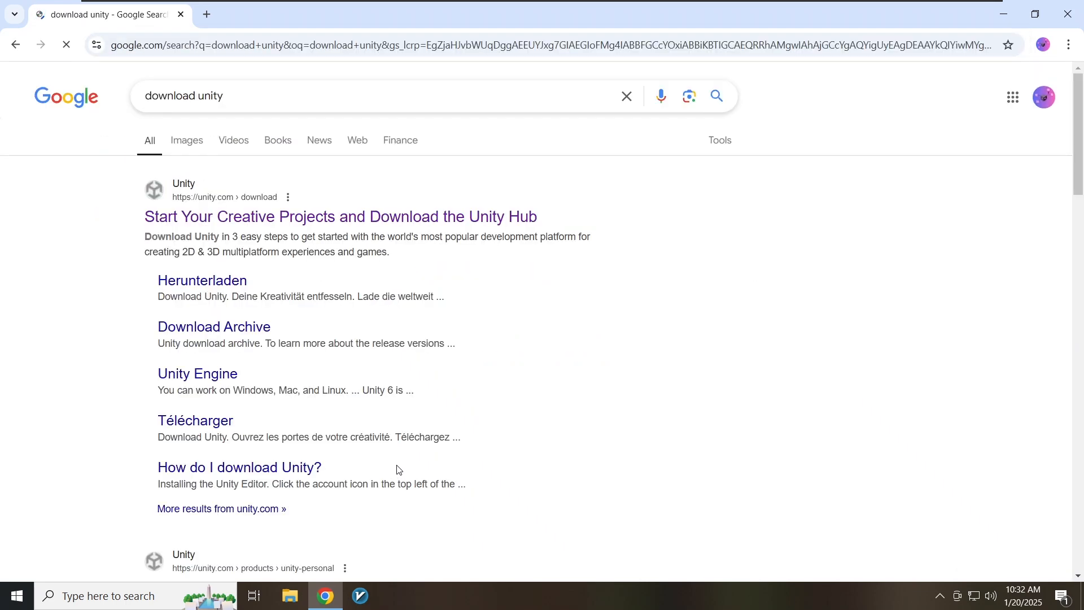
click(319, 218)
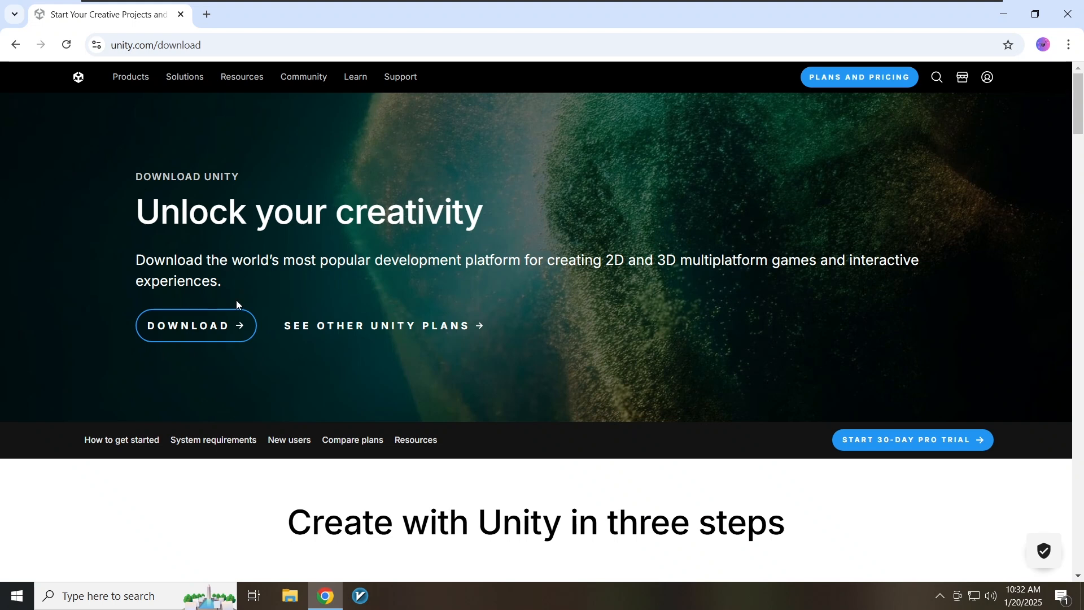
- Download the Unity Hub installer and check its progress in the downloads panel
scroll(232, 358, down, 2)
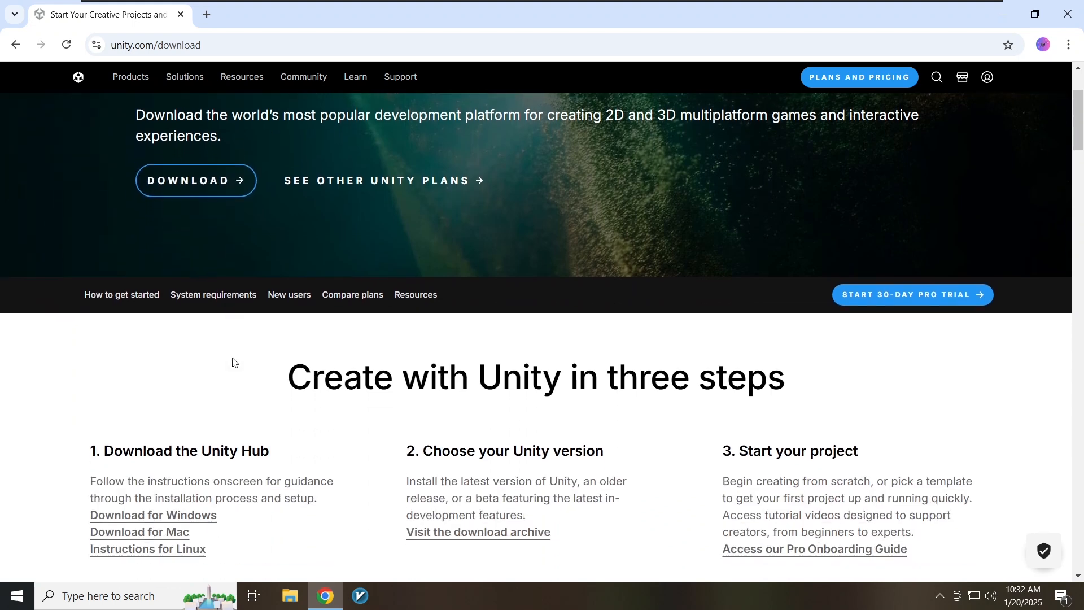
scroll(232, 362, down, 1)
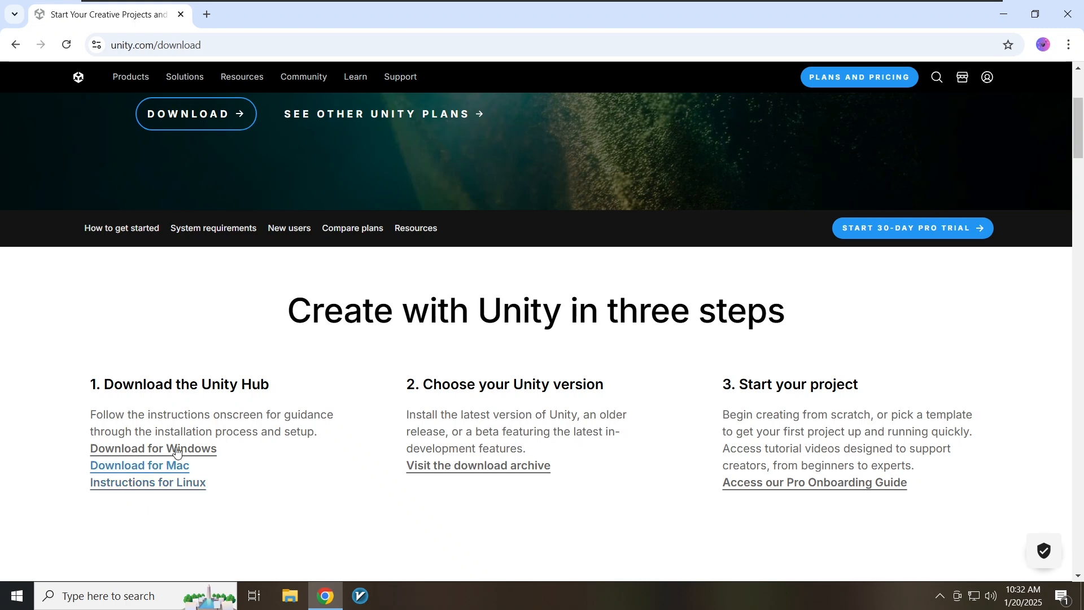
scroll(190, 417, up, 3)
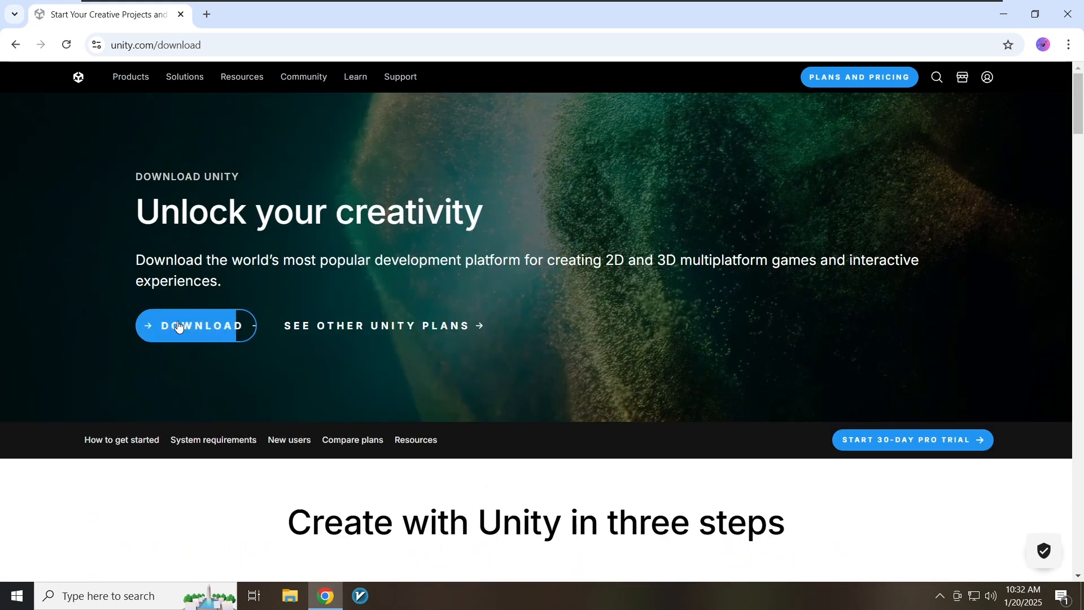
click(192, 331)
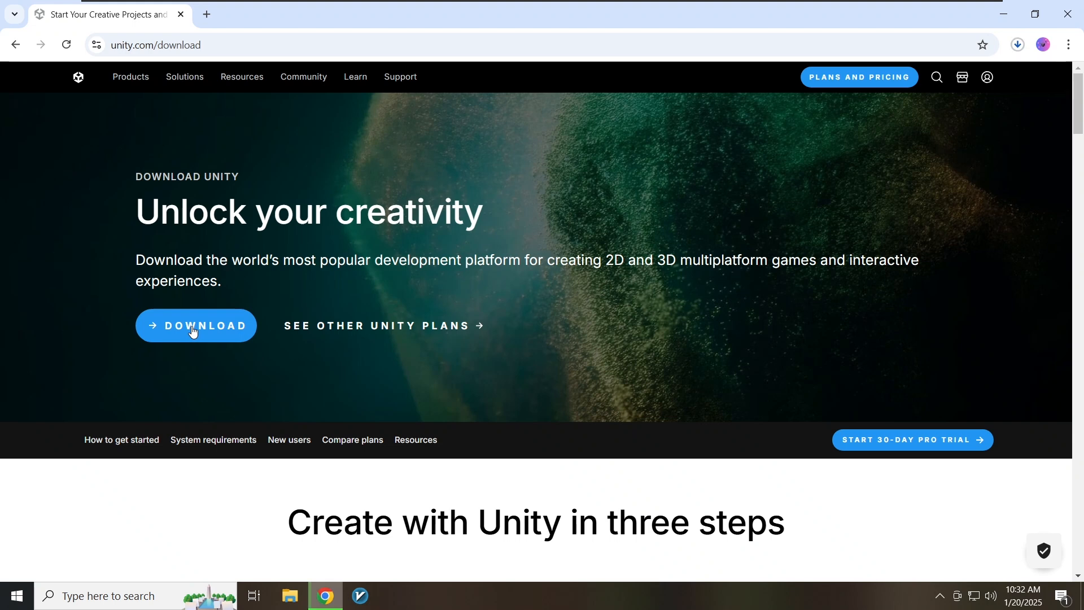
click(1016, 50)
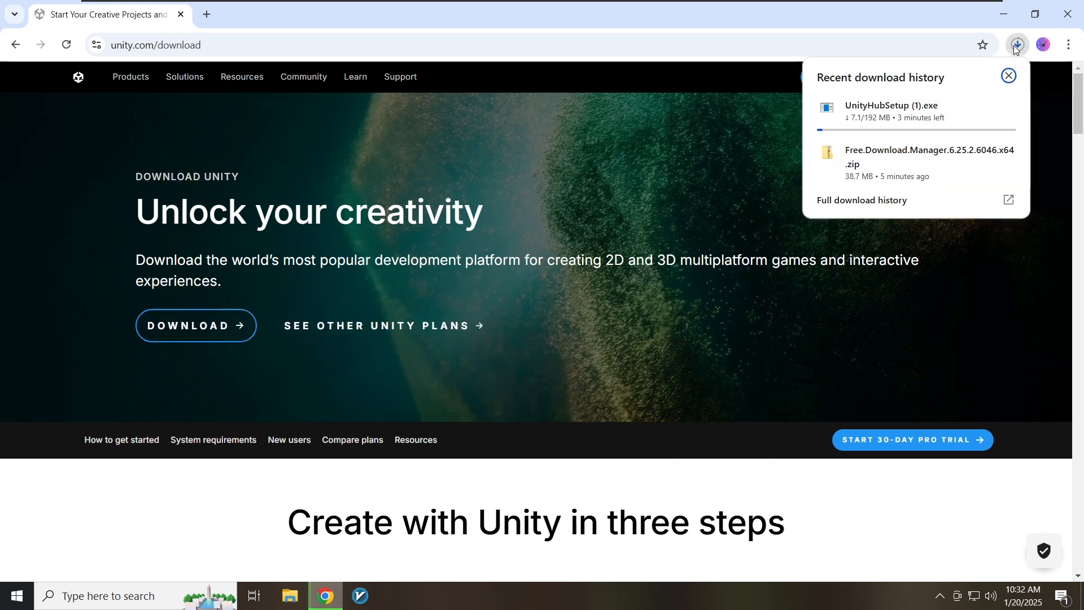
click(1016, 48)
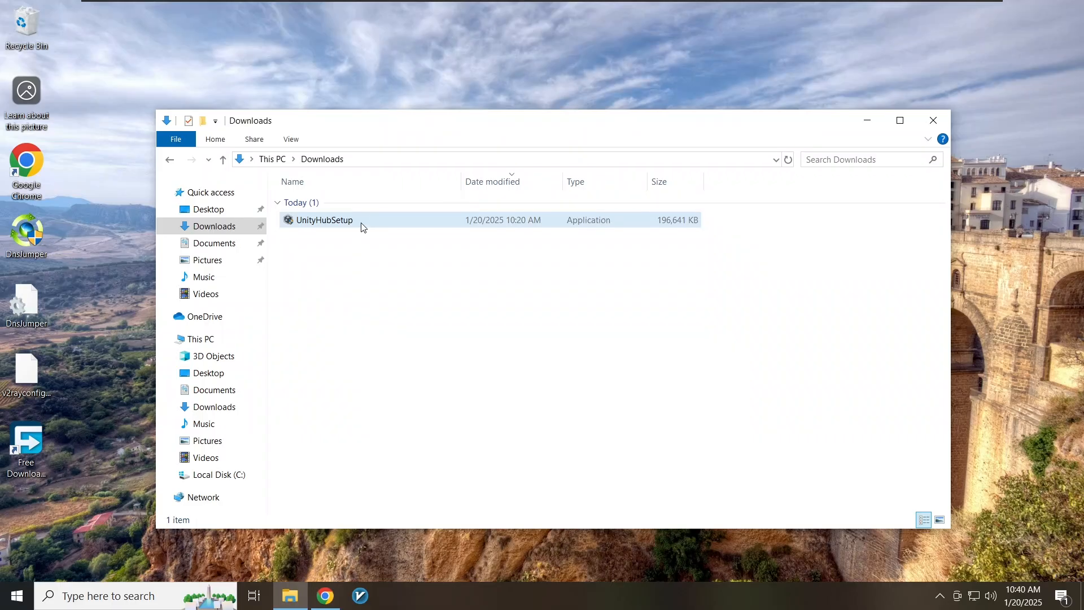
- Run UnityHubSetup, approve the UAC prompt, accept the licence and install to the default folder
double_click(361, 223)
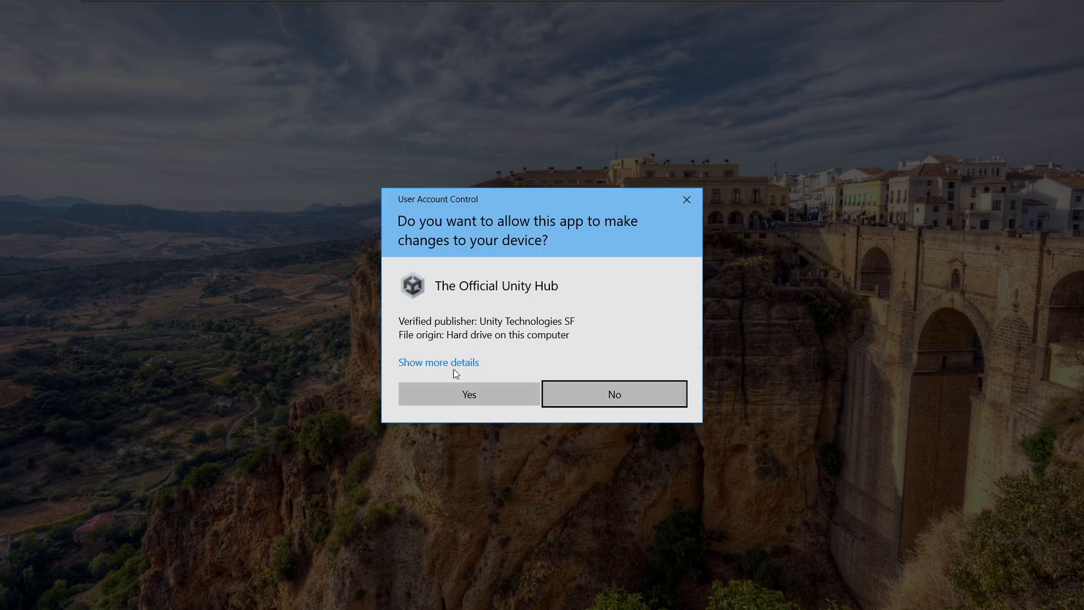
click(446, 386)
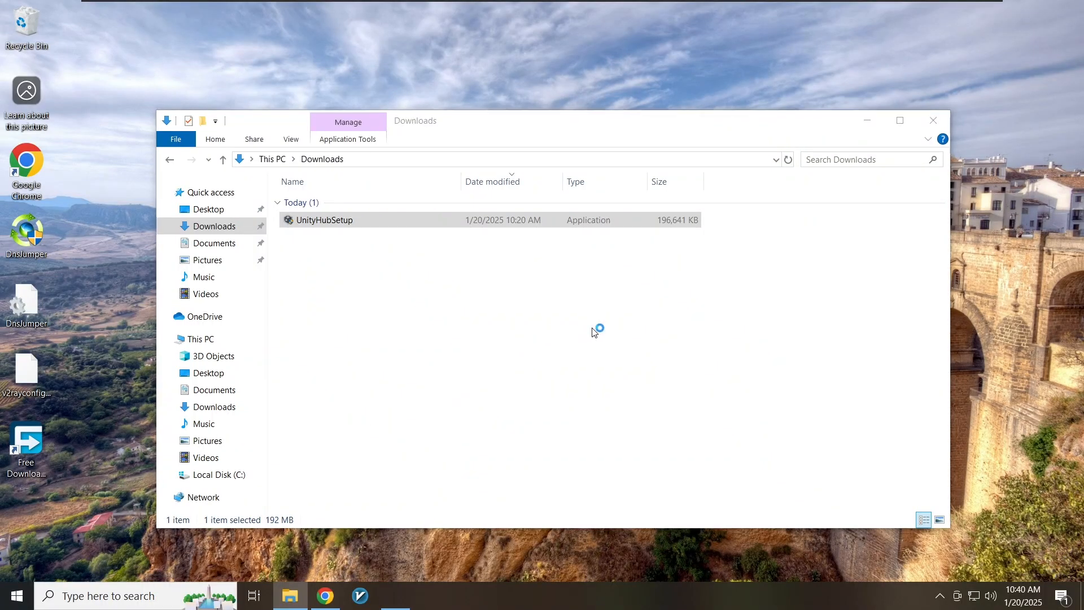
click(615, 411)
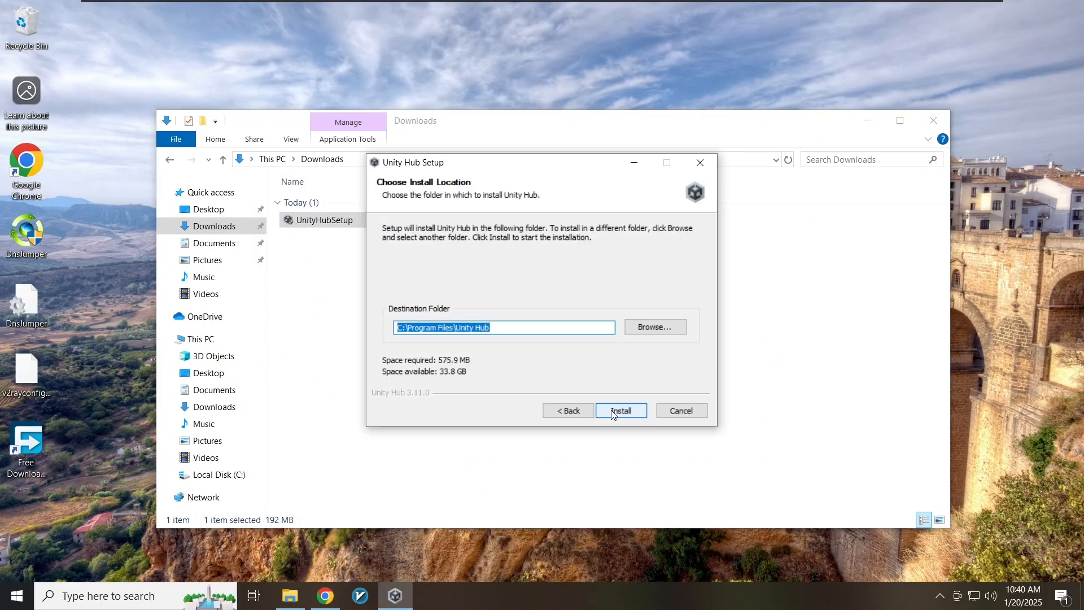
click(610, 409)
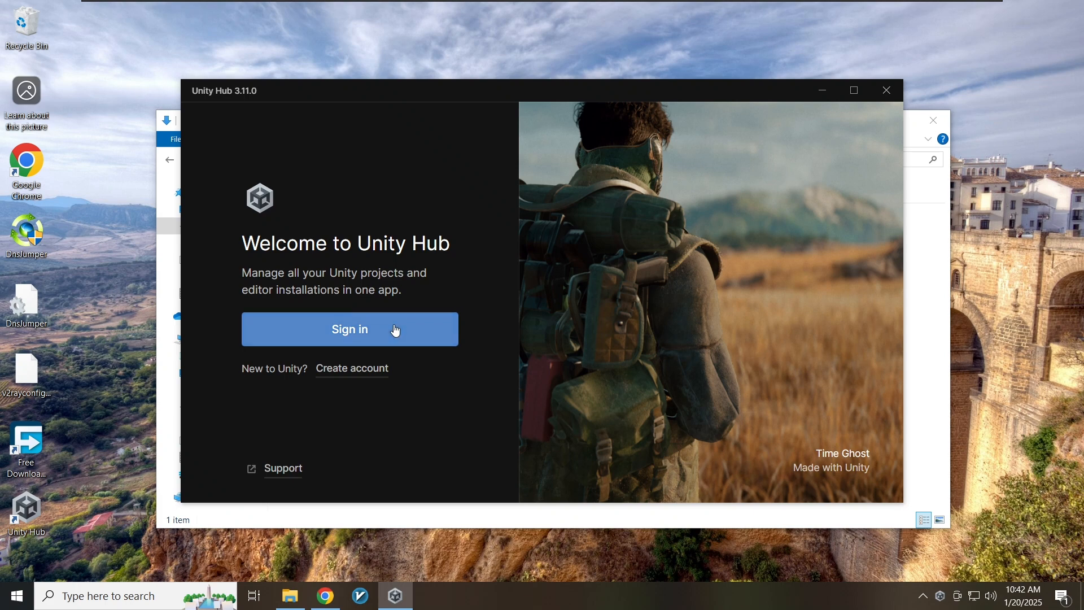
- Start a new Unity account and fill in its e-mail, username, password and full name
click(351, 372)
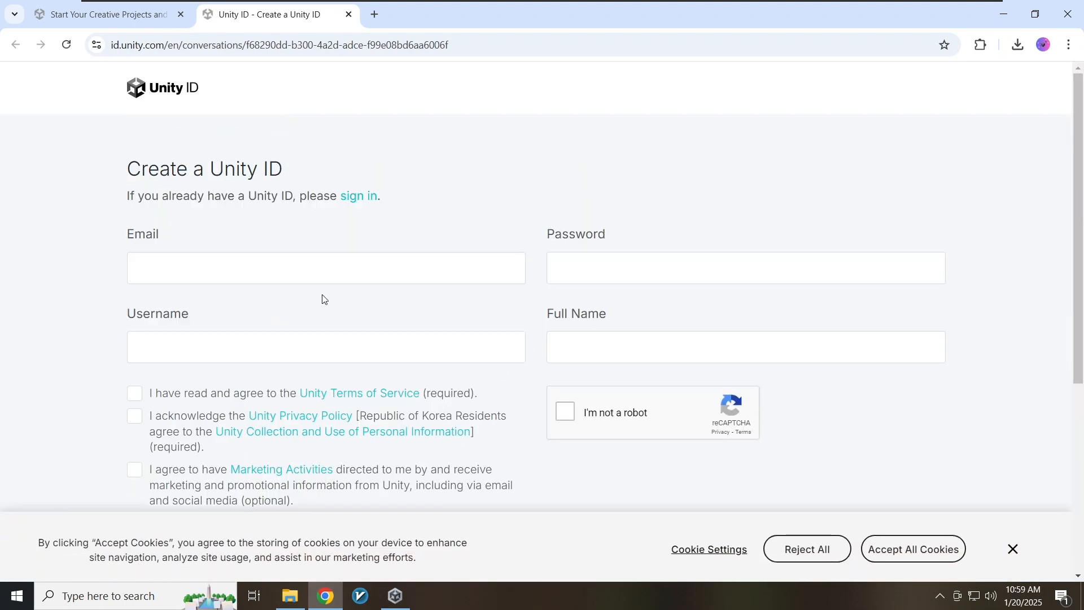
click(377, 279)
key(ctrl+v)
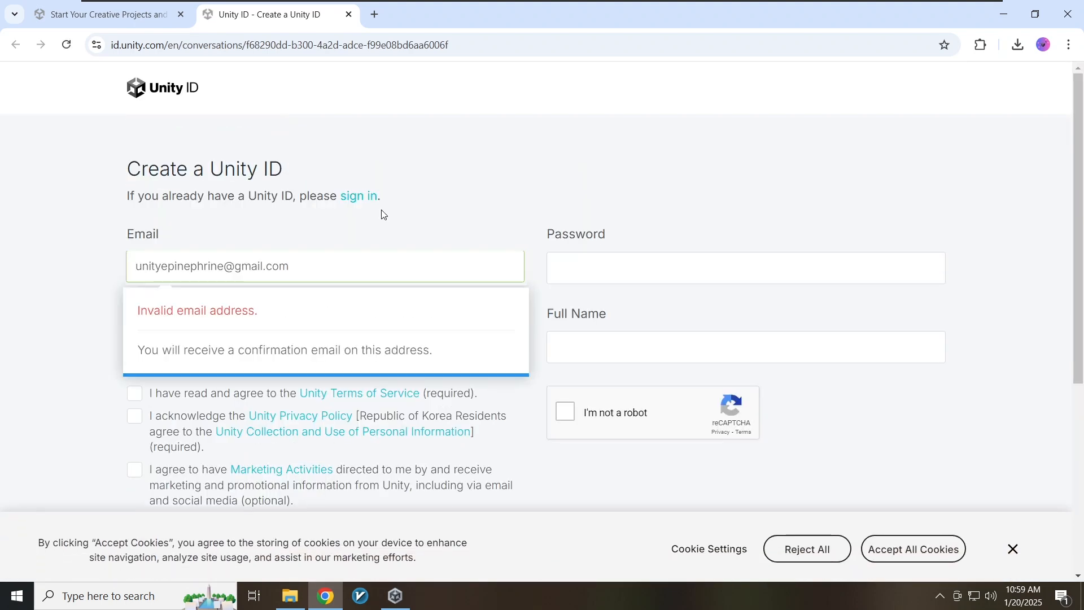
click(222, 339)
key(ctrl+v)
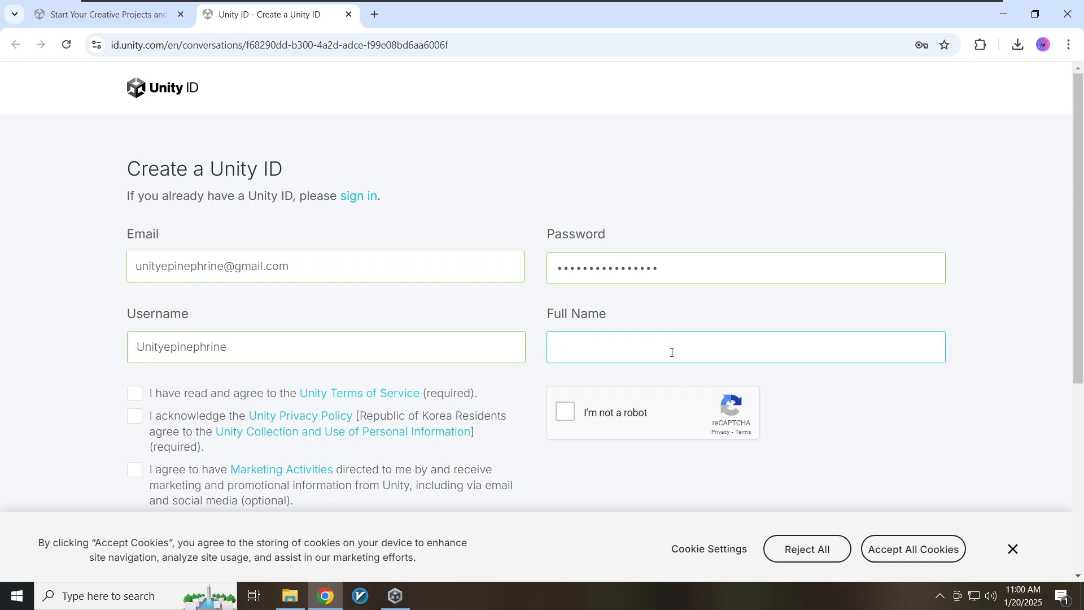
text(Unity epinephrine)
click(565, 411)
- Solve the reCAPTCHA challenge by marking the squares showing a bus
click(511, 426)
click(511, 486)
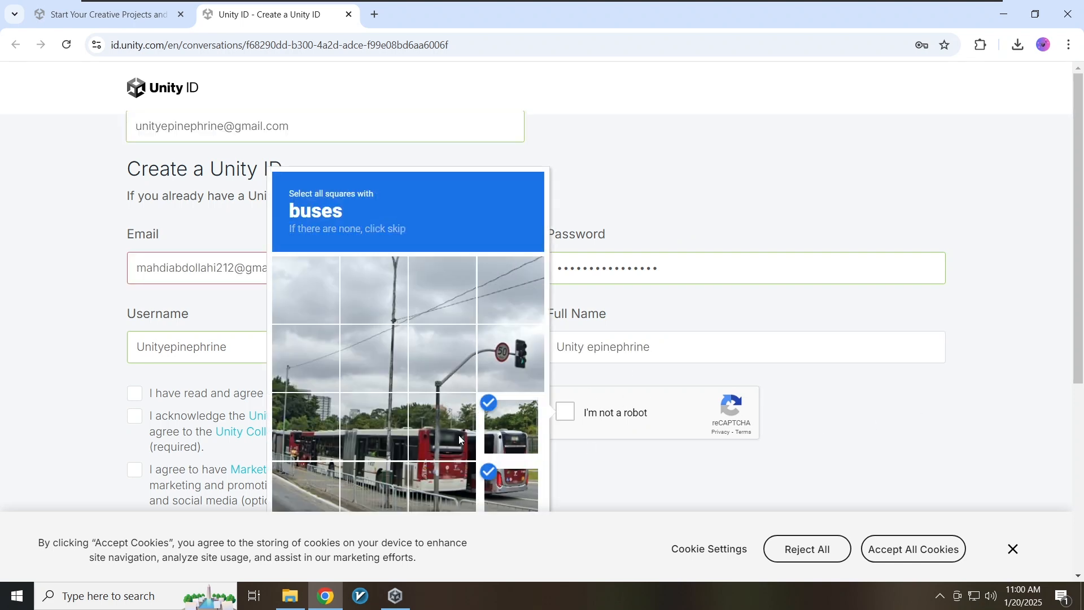
click(442, 426)
click(442, 487)
click(374, 487)
click(375, 426)
click(305, 426)
- Accept the Terms of Service and Privacy Policy and submit the account form
scroll(194, 415, down, 3)
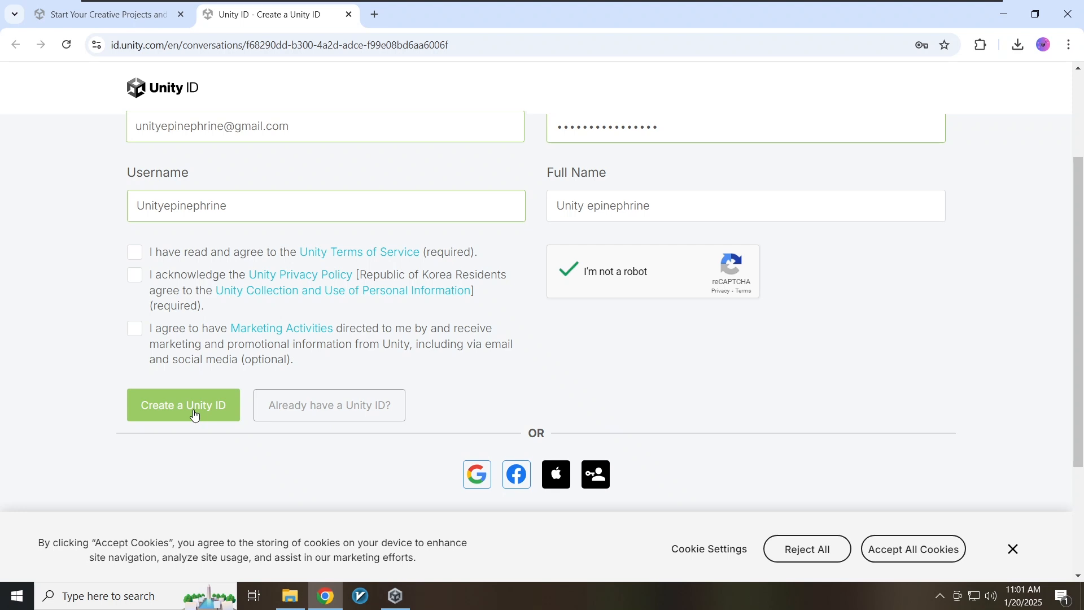
click(134, 252)
click(134, 275)
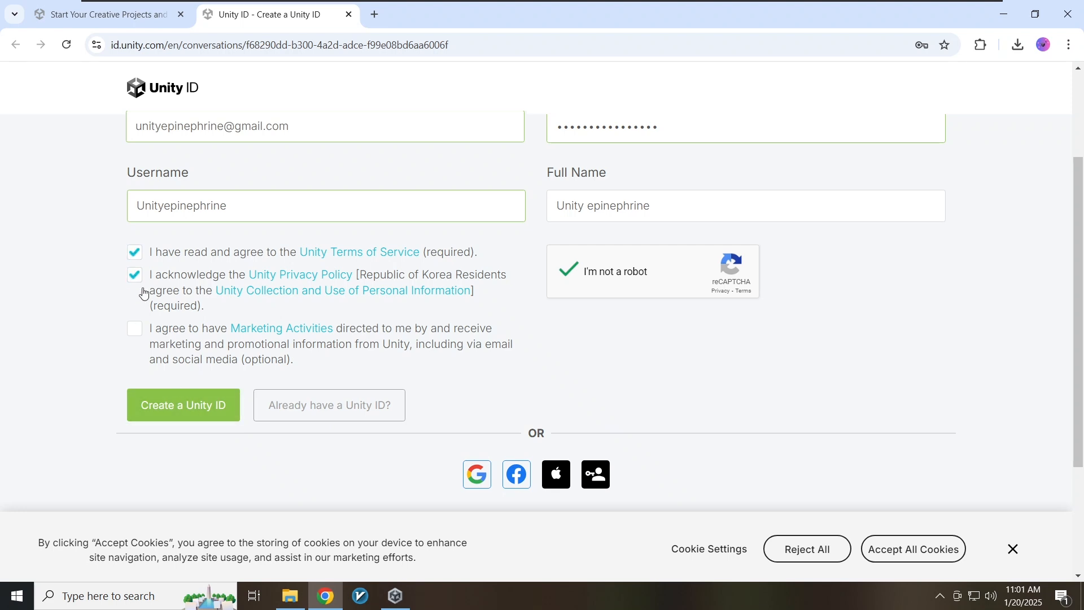
click(181, 406)
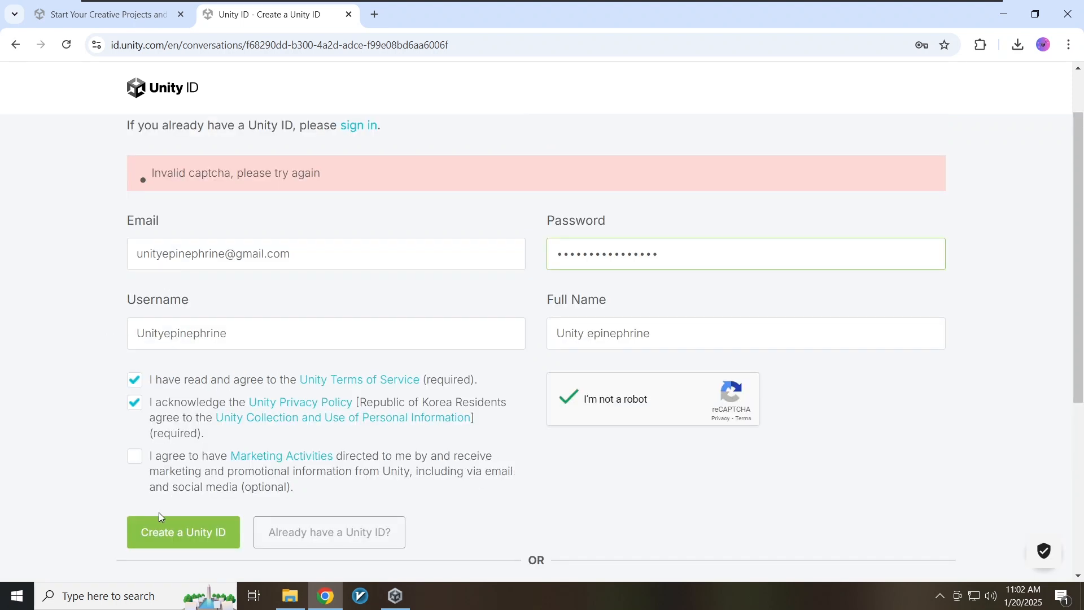
click(164, 522)
- Open the Unity confirmation e-mail, follow its link and pass the robot check
click(313, 332)
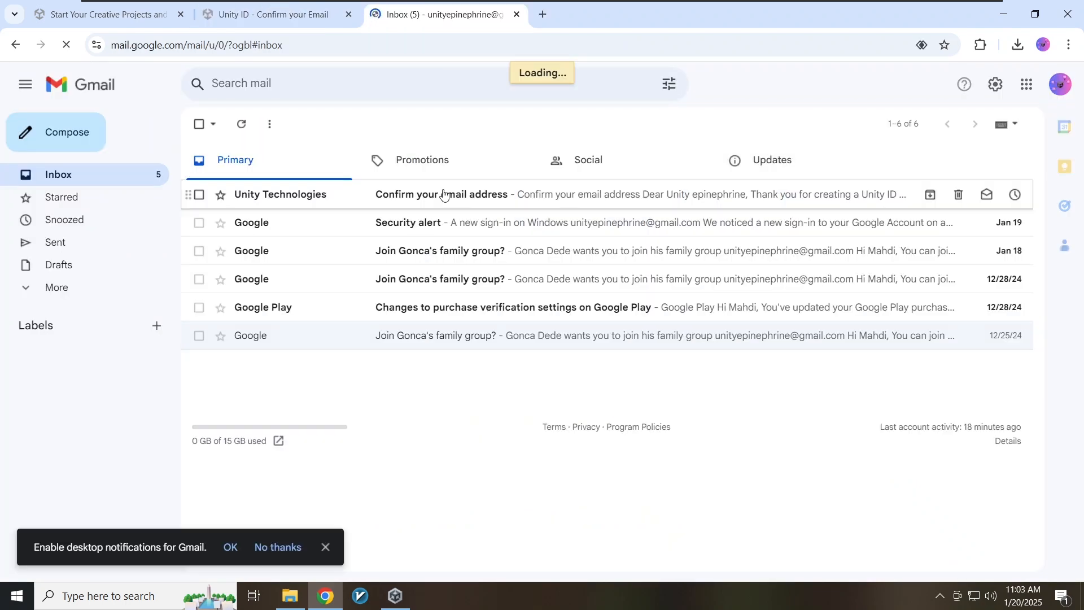
click(443, 193)
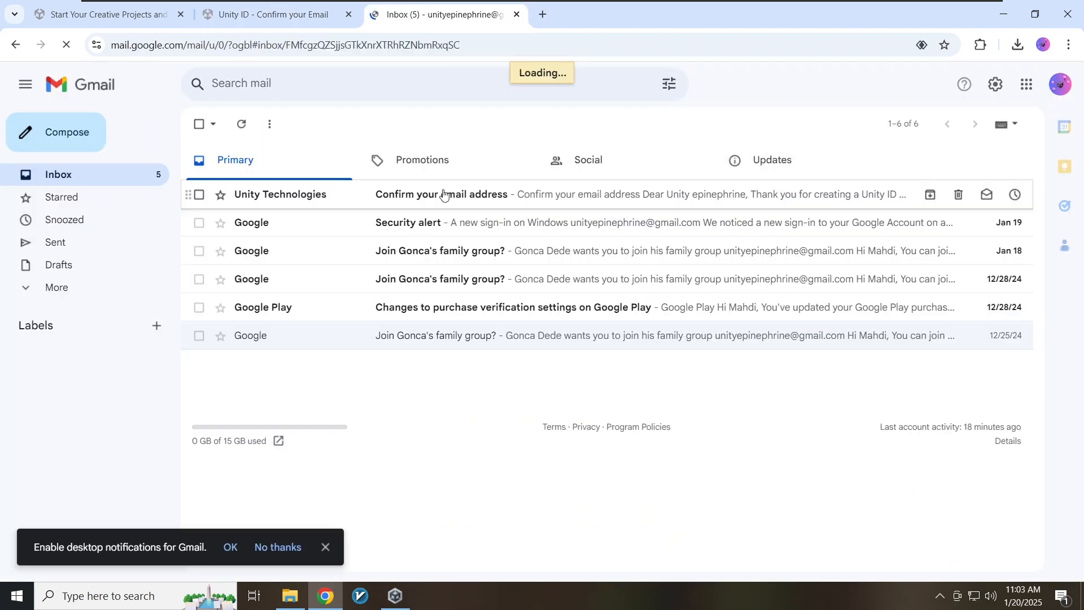
scroll(479, 261, down, 3)
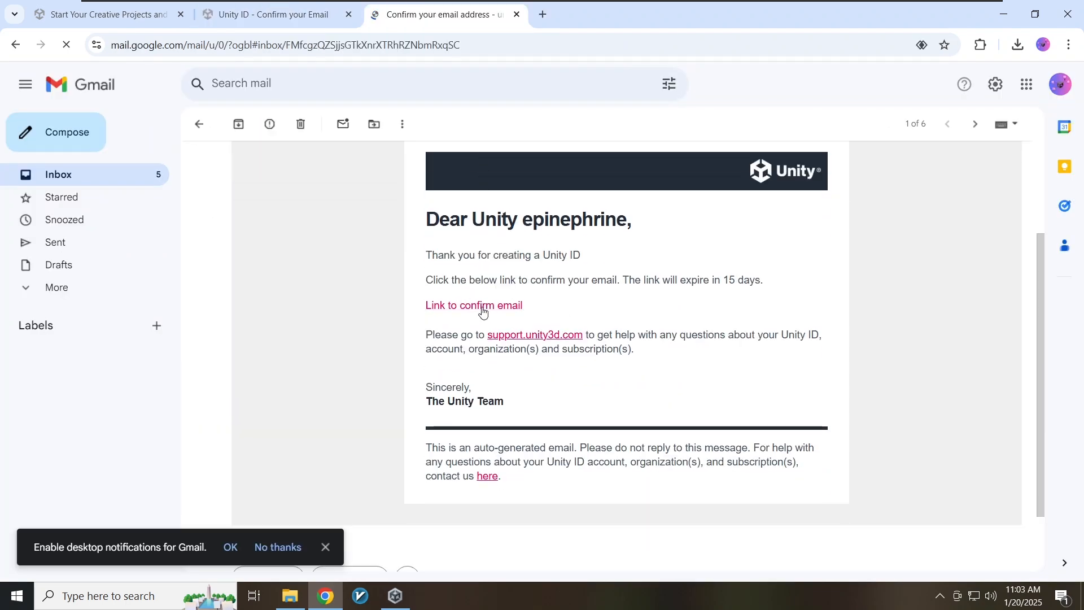
click(483, 306)
click(404, 242)
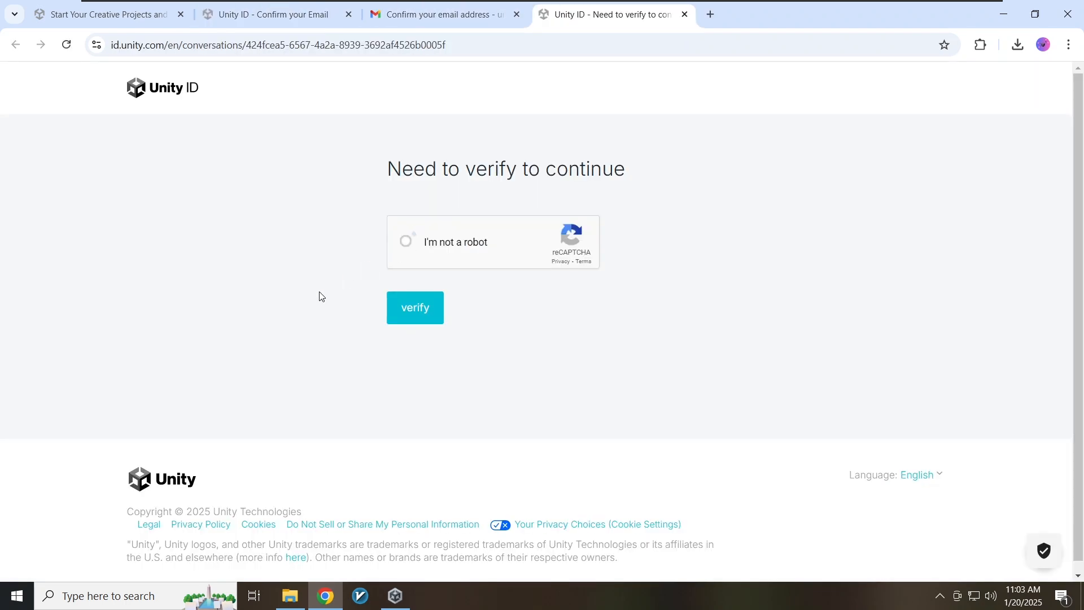
click(414, 308)
- Sign in to Unity ID with the account e-mail and password
click(121, 299)
click(240, 290)
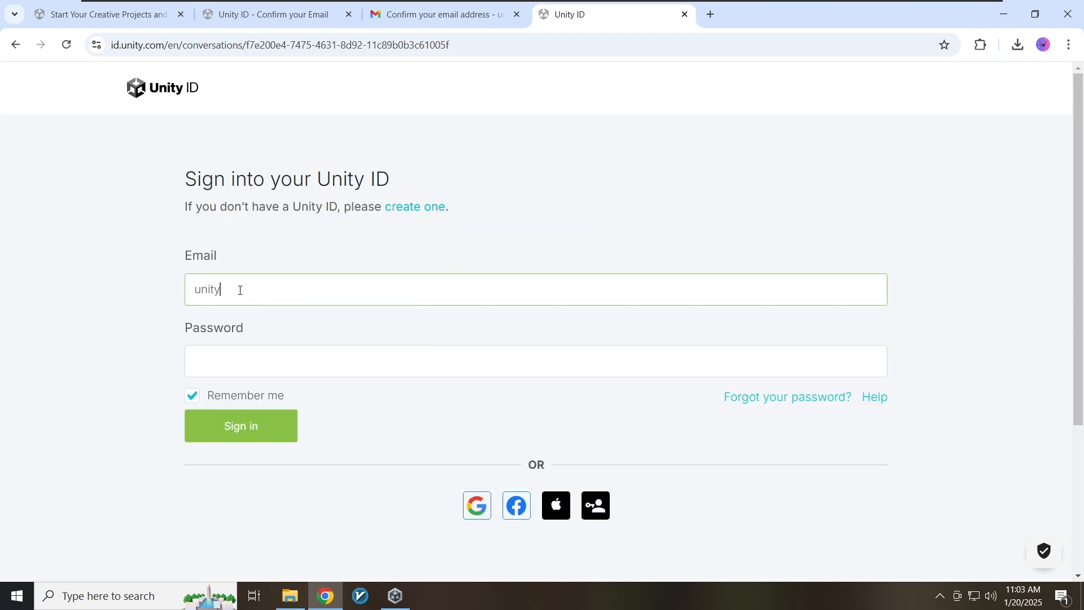
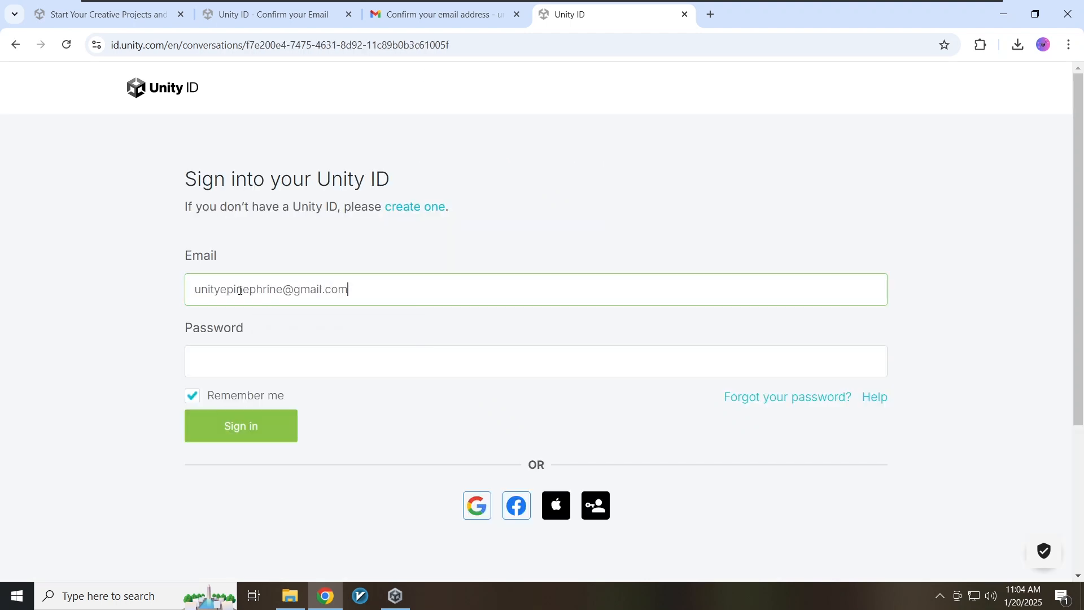
click(239, 376)
text(******)
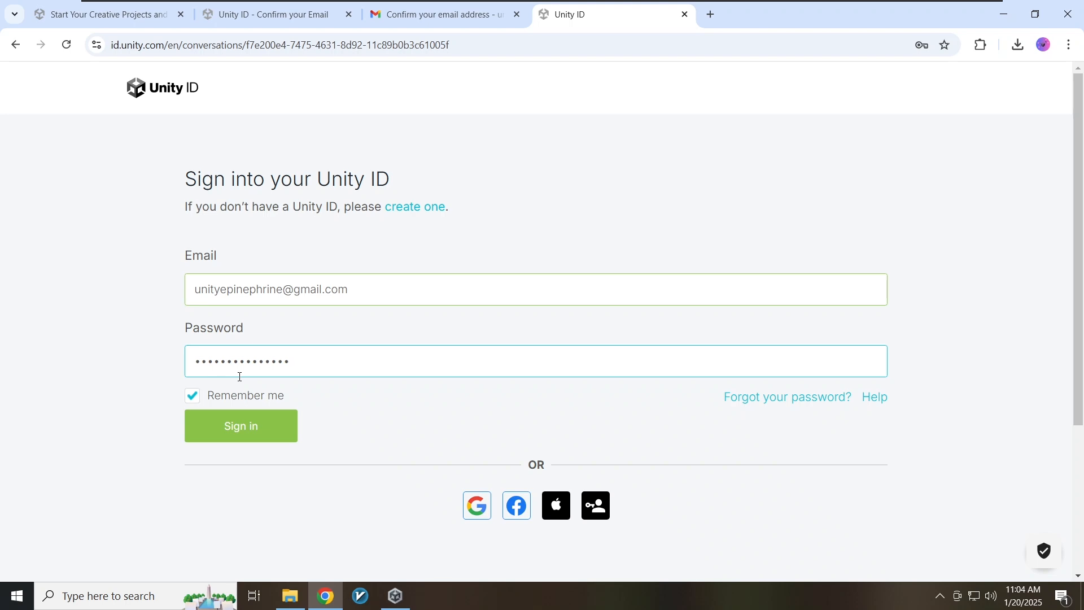
text(*********)
click(229, 432)
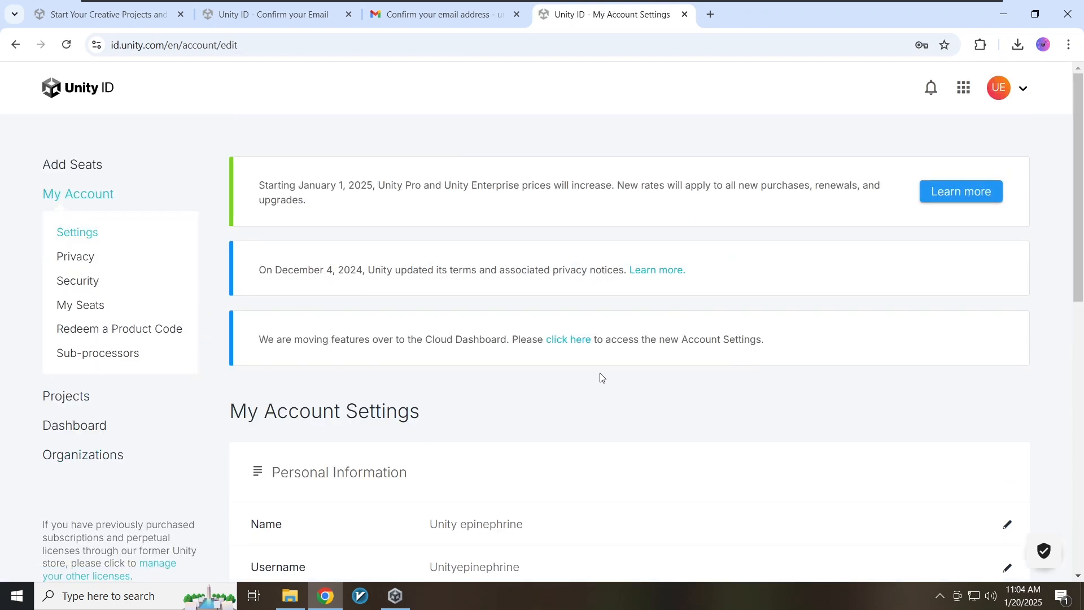
scroll(601, 377, down, 3)
scroll(601, 378, up, 3)
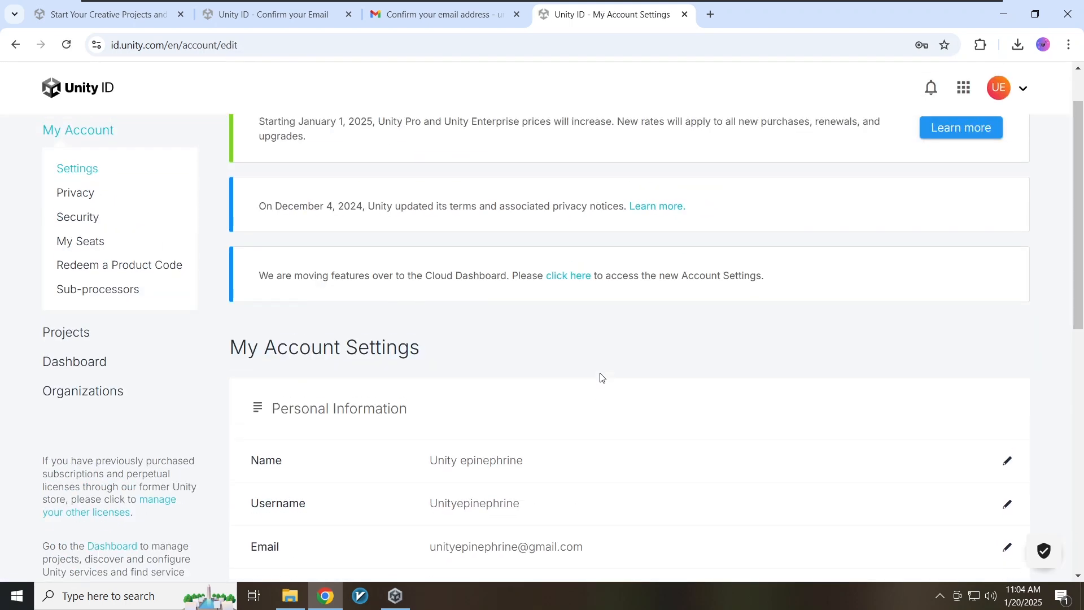
scroll(598, 376, down, 3)
scroll(598, 376, up, 3)
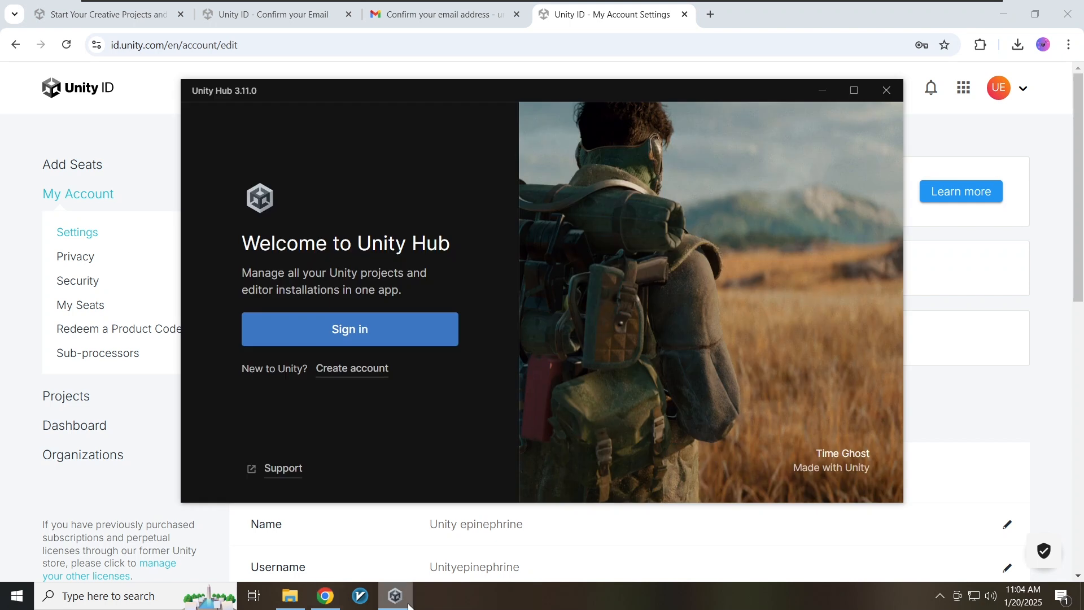
- Sign in to Unity Hub via the browser and agree to the Unity Personal licence
click(392, 336)
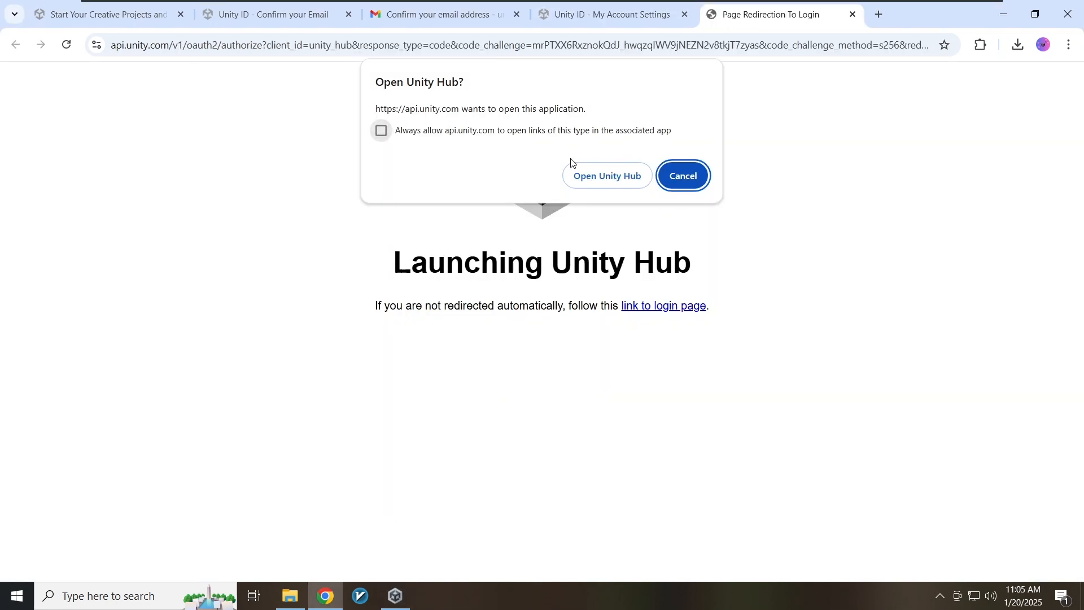
click(577, 173)
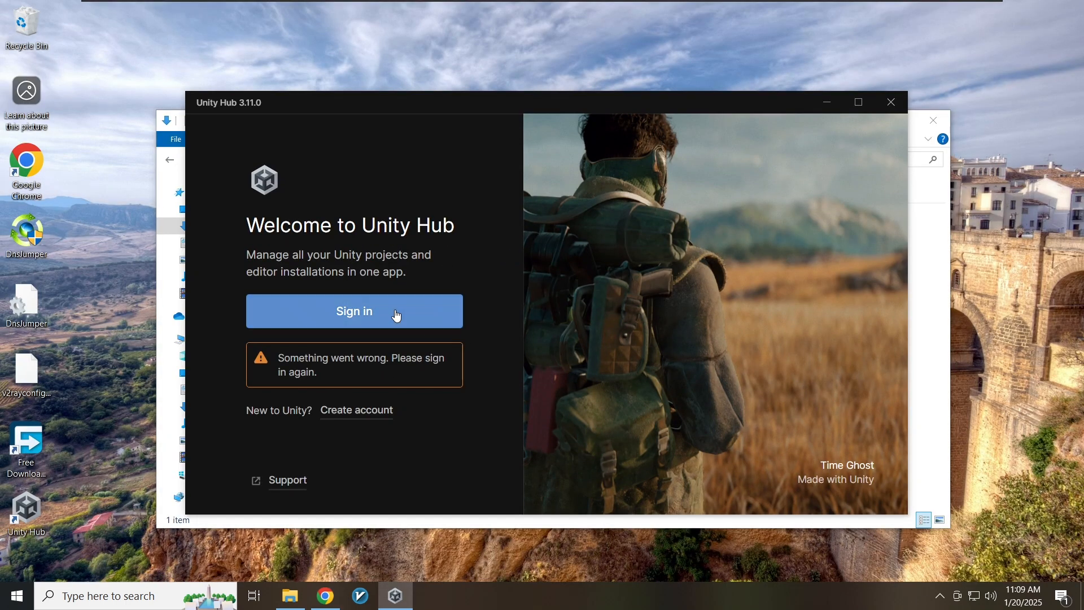
click(399, 310)
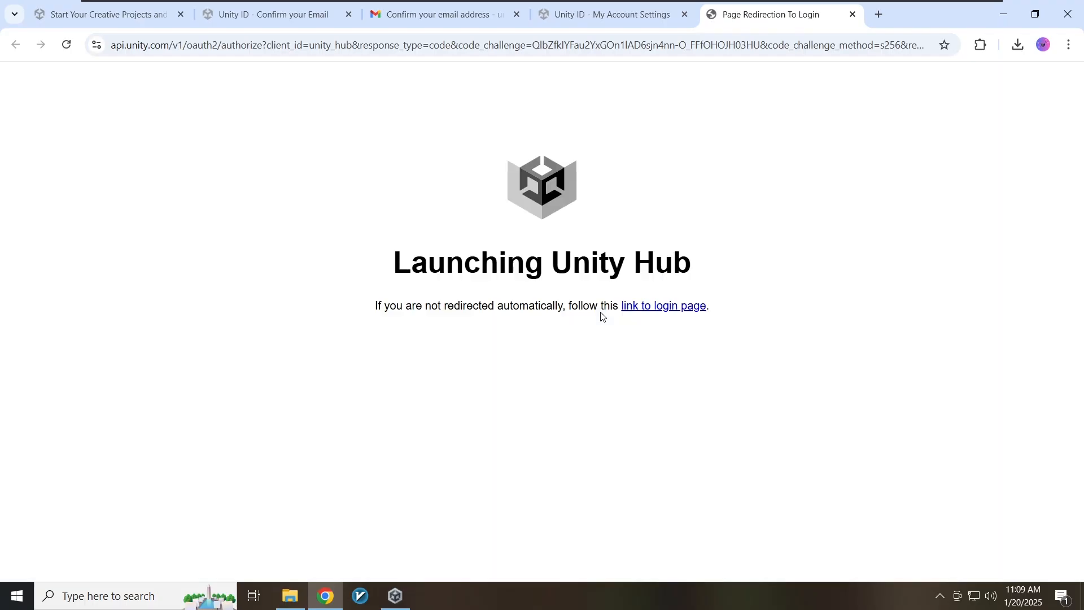
click(604, 183)
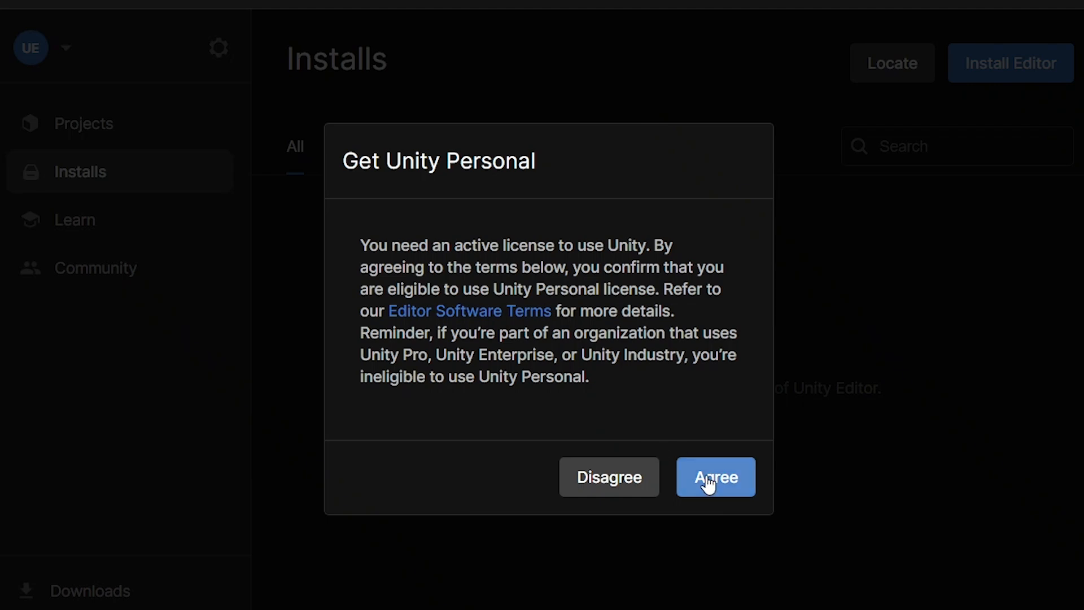
click(708, 481)
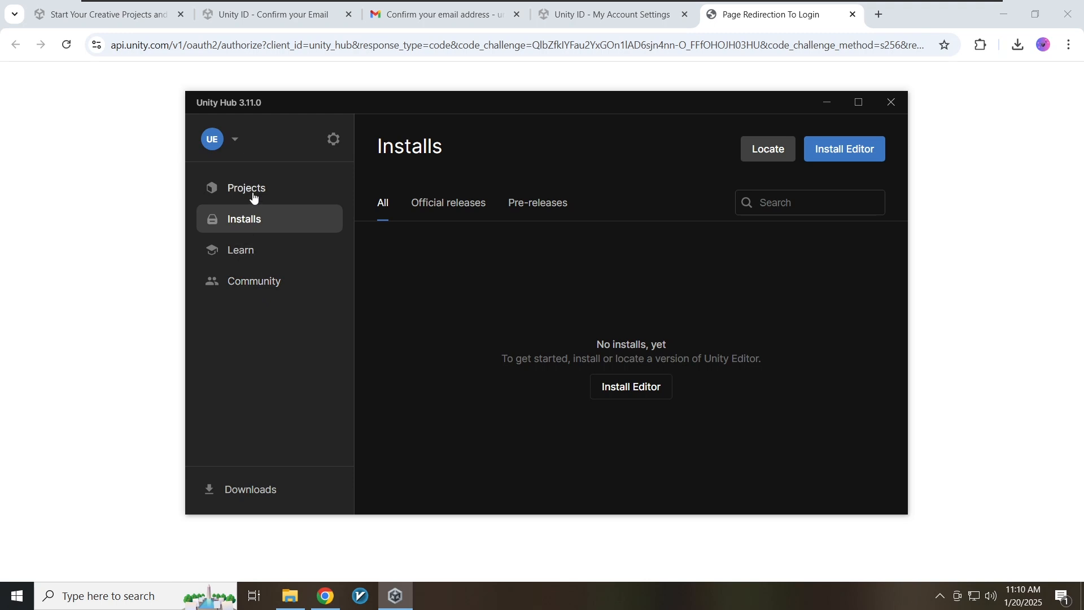
click(234, 141)
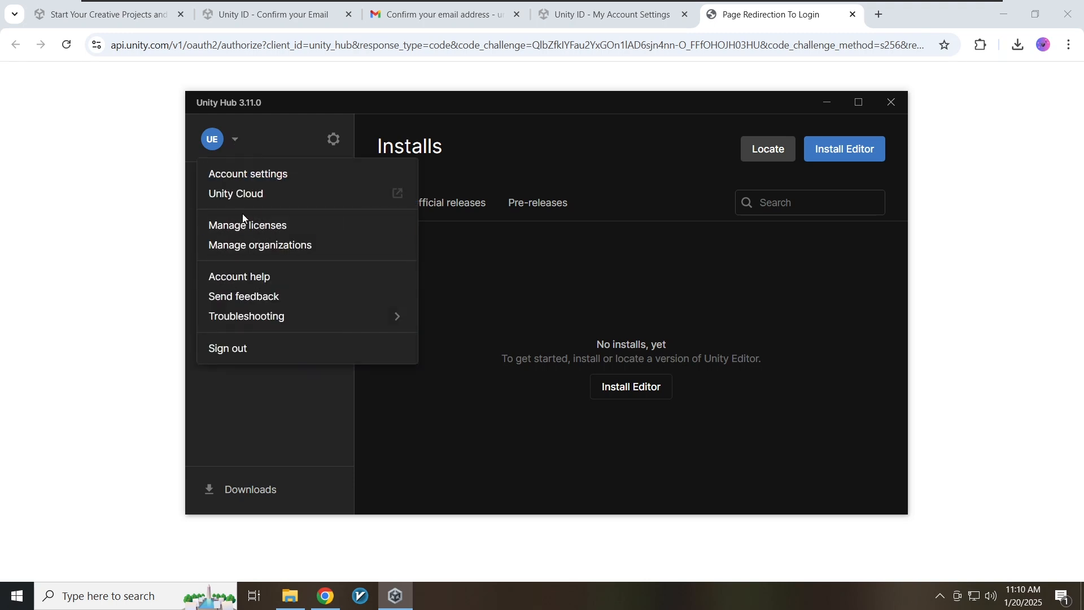
click(246, 224)
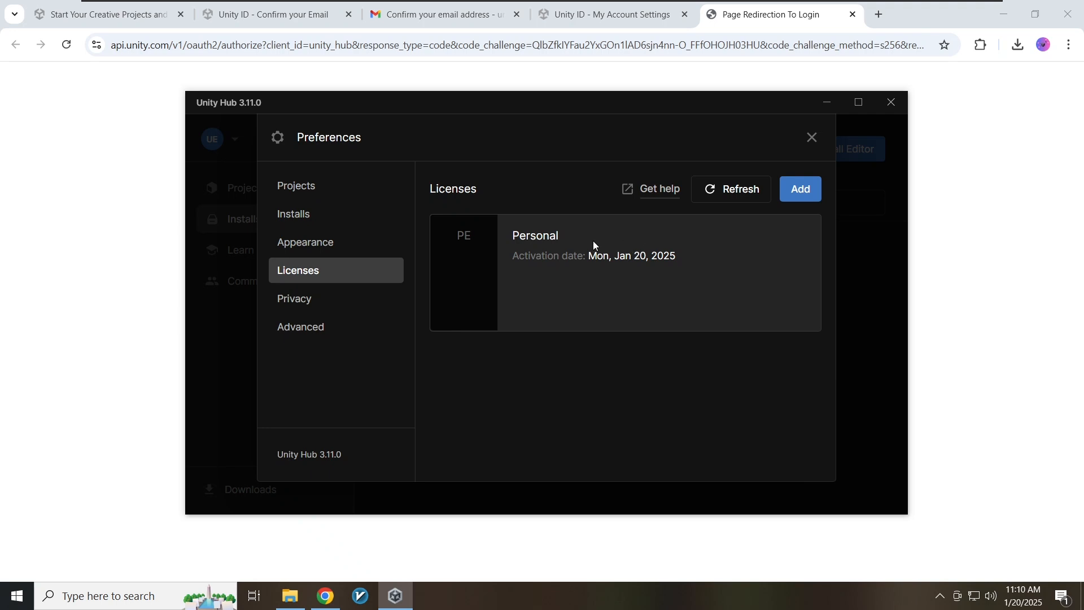
click(811, 138)
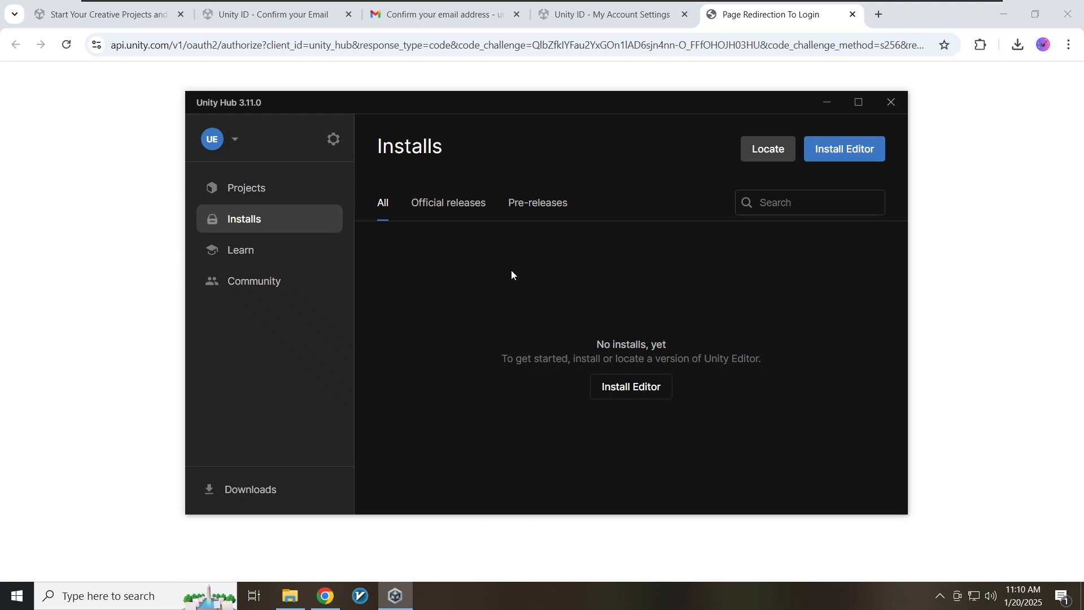
- Open the Unity download archive from the Install Editor dialog's Archive section
click(828, 160)
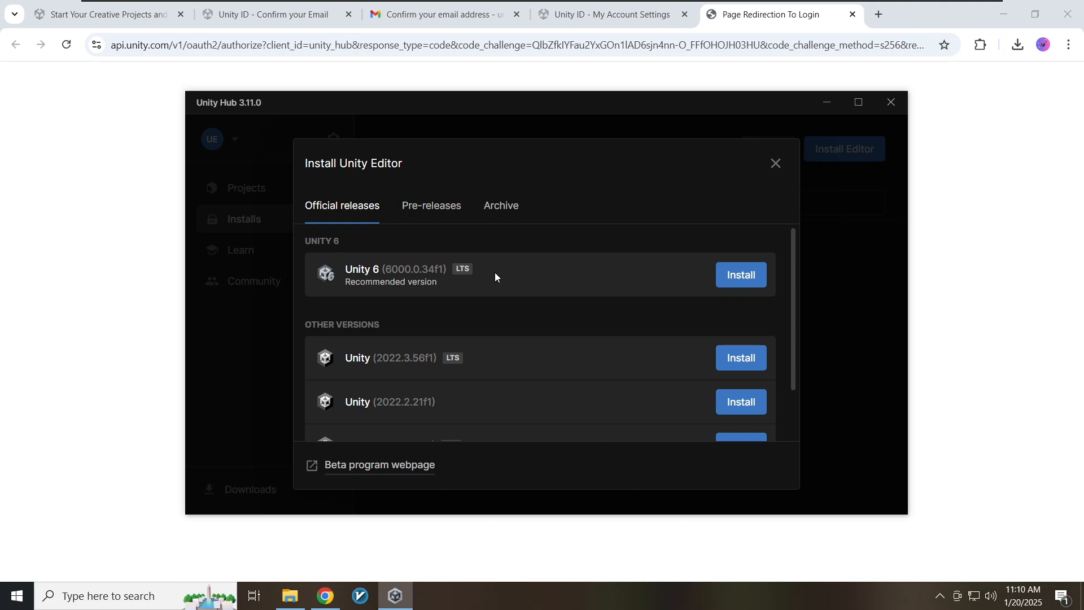
click(496, 213)
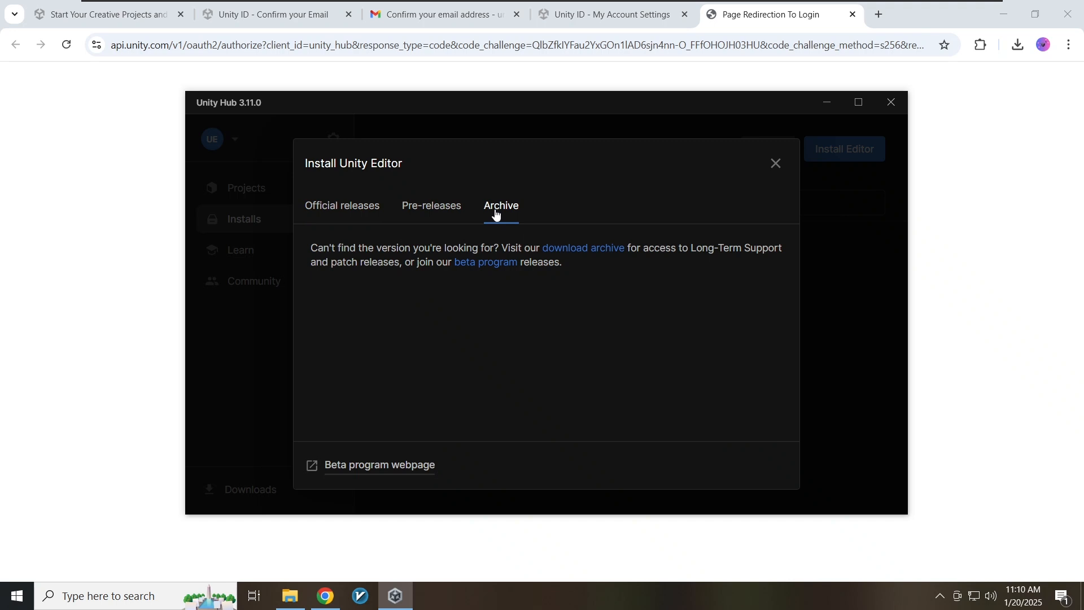
click(578, 255)
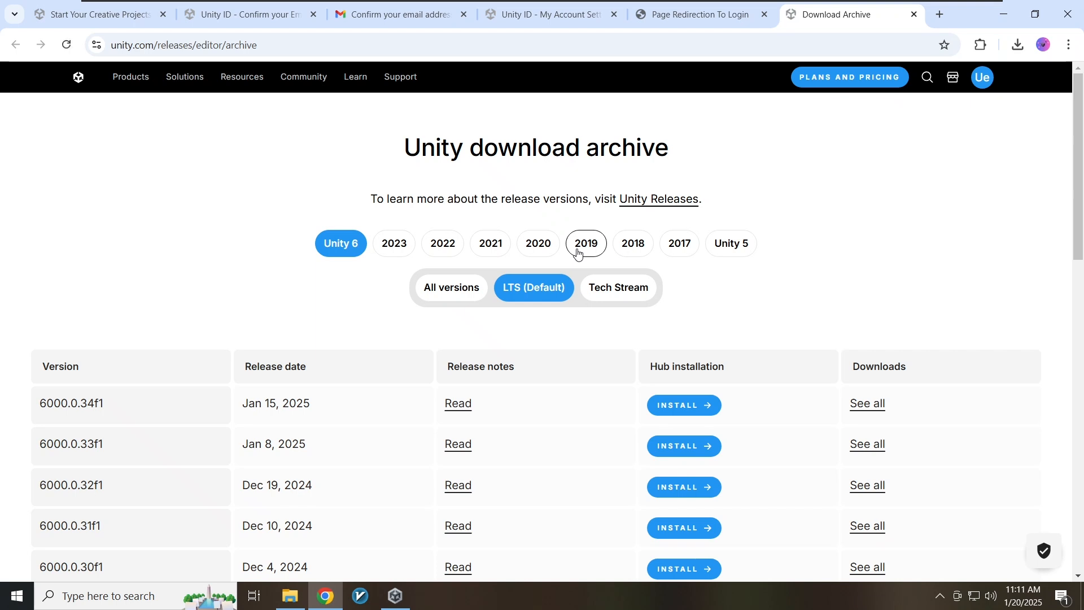
- Filter the archive to 2022 releases and install 2022.3.54f1 through Unity Hub
click(443, 243)
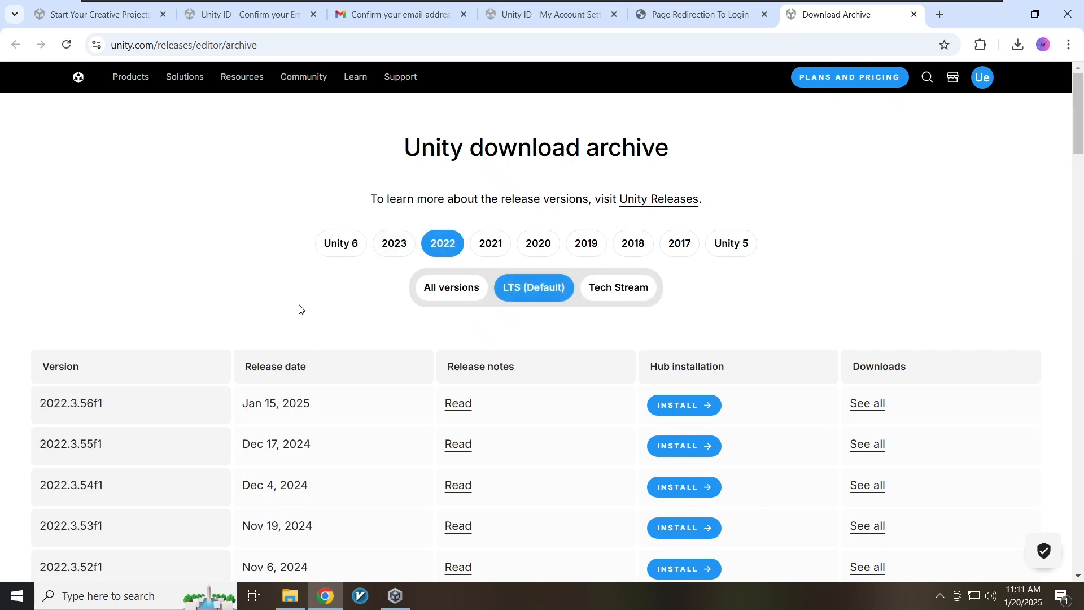
scroll(299, 308, down, 2)
scroll(294, 285, down, 1)
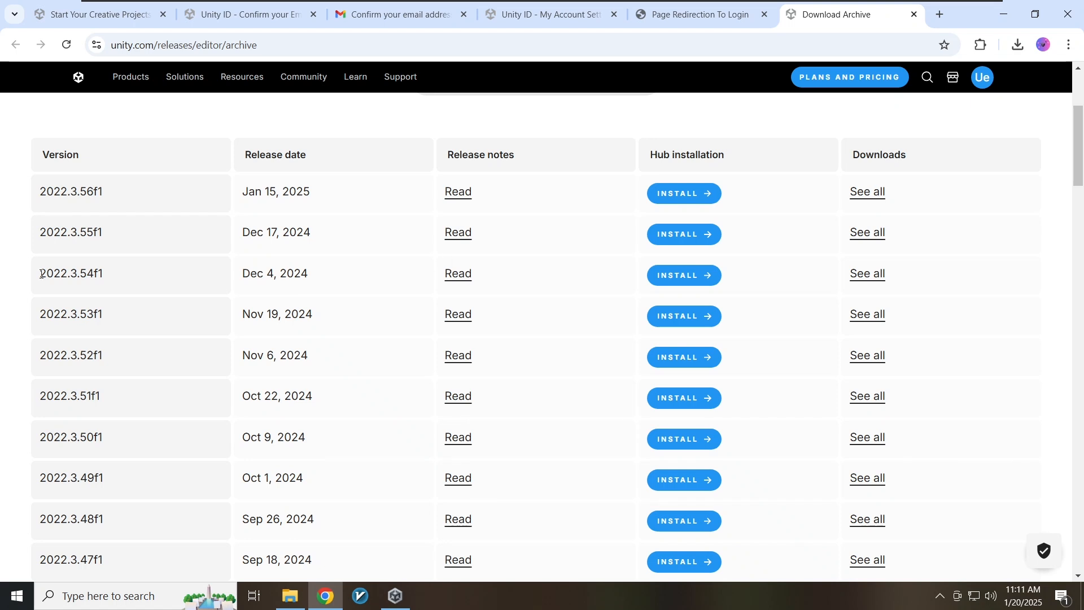
drag(41, 275, 669, 283)
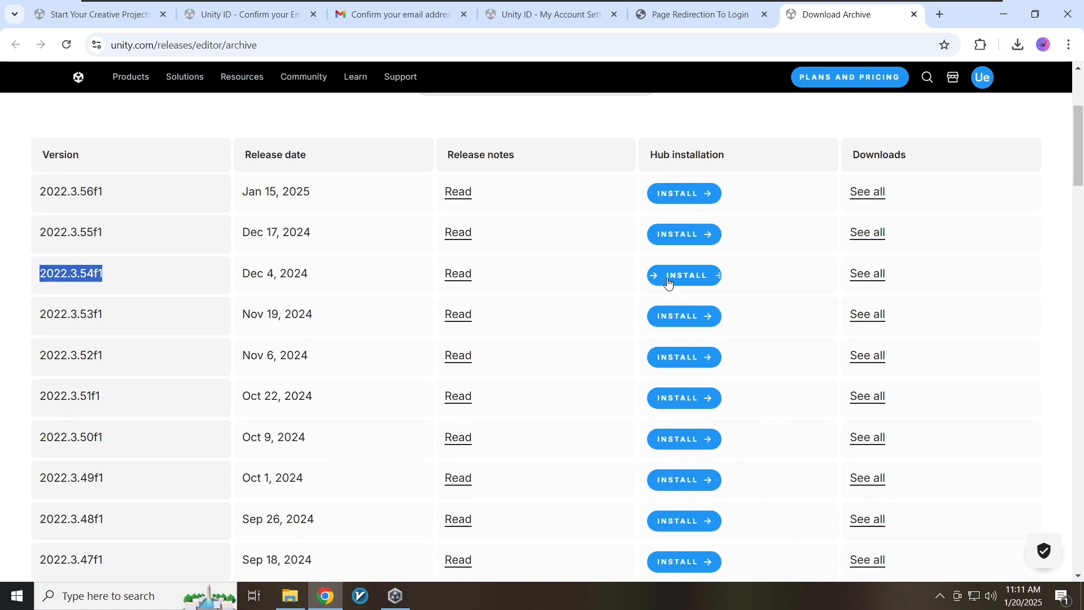
click(669, 284)
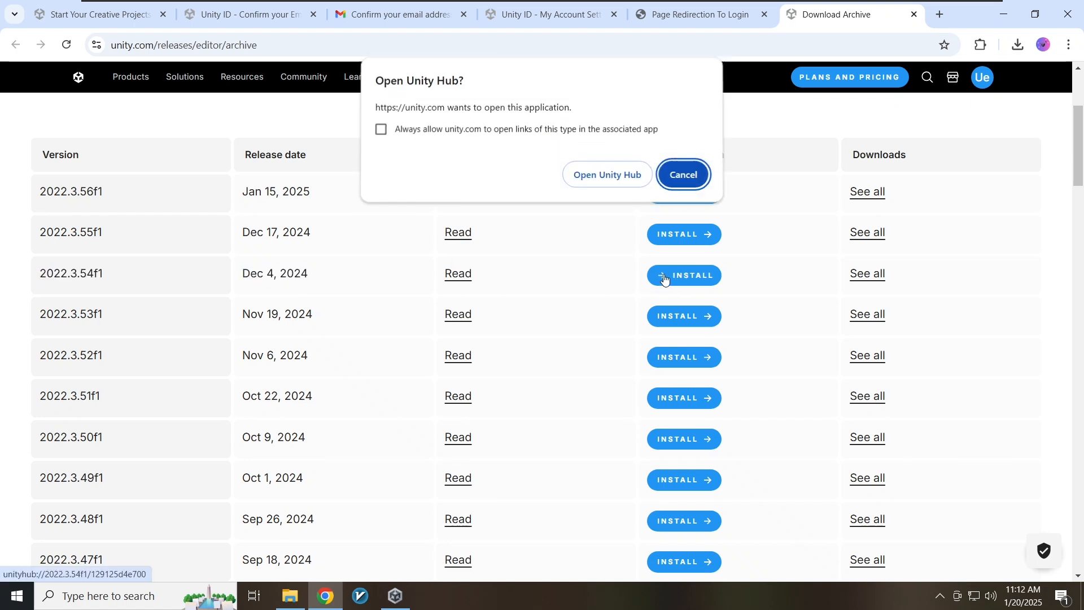
- Let Unity Hub open for the install and leave Android Build Support unchecked
click(612, 186)
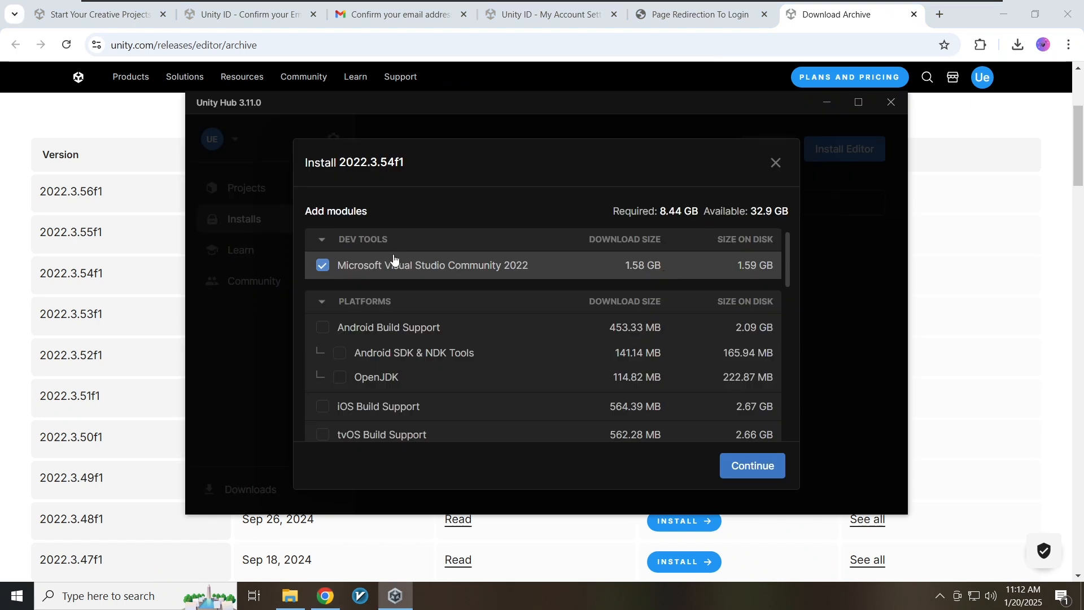
scroll(430, 263, down, 1)
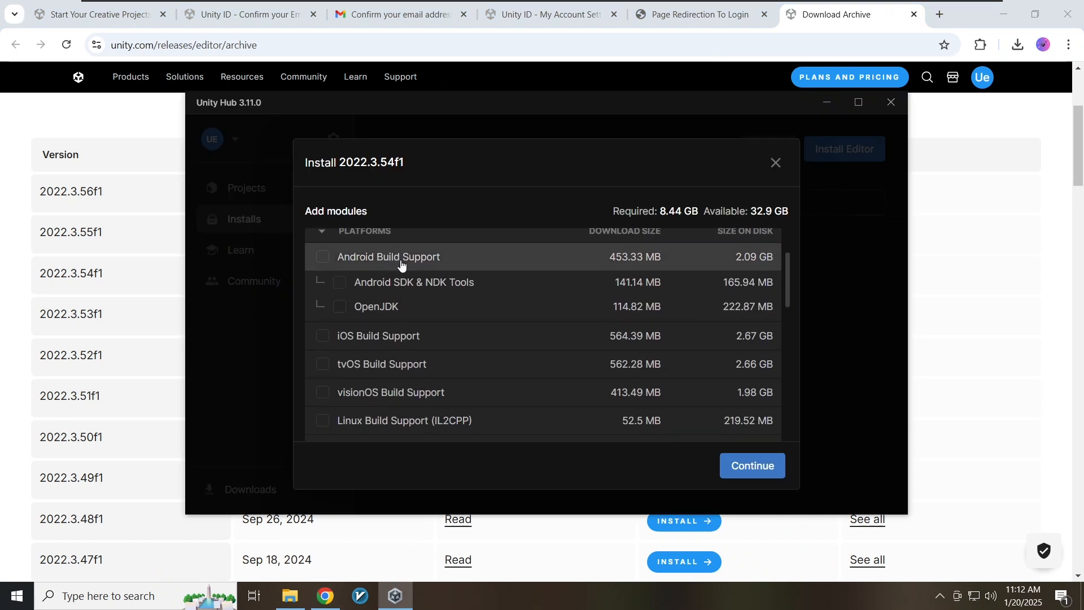
scroll(355, 261, up, 1)
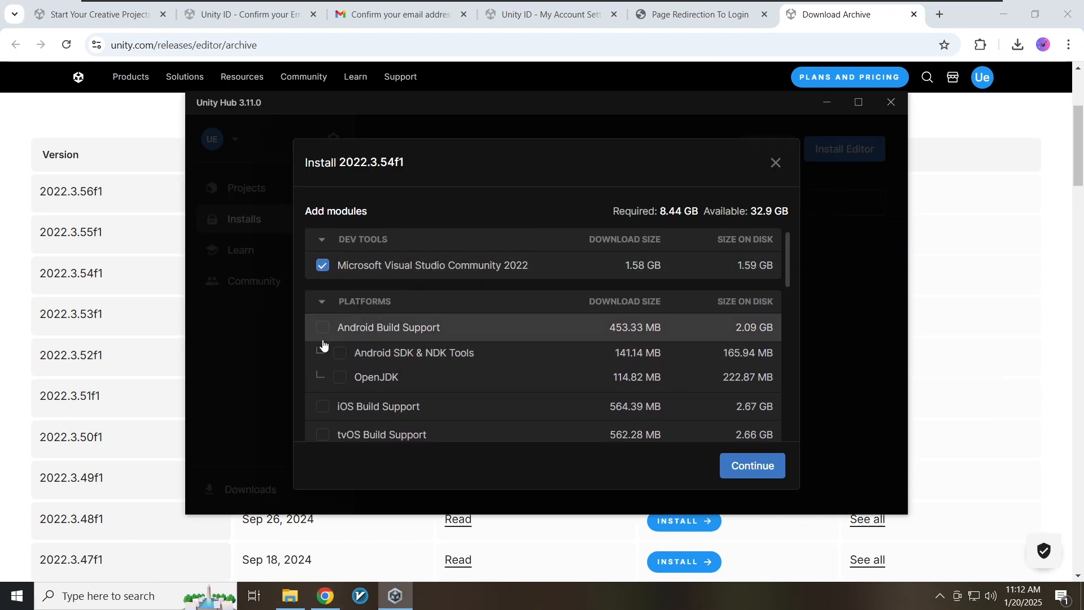
click(323, 330)
click(323, 337)
- Review the module list with Visual Studio Community 2022 and Windows Build Support (IL2CPP) selected, 8.85 GB
scroll(376, 337, down, 2)
scroll(380, 337, down, 5)
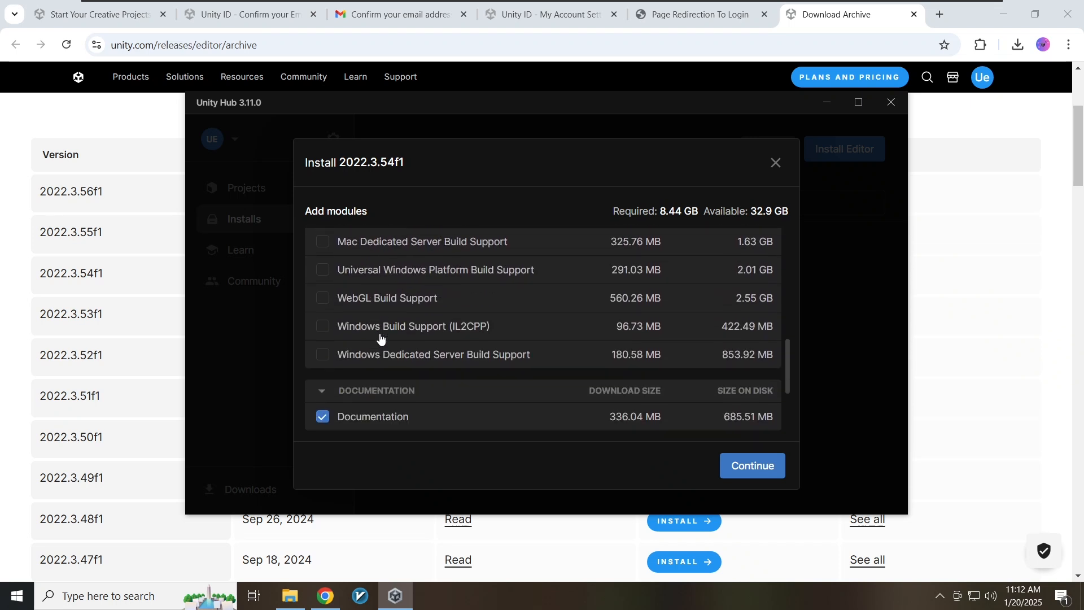
scroll(388, 333, up, 3)
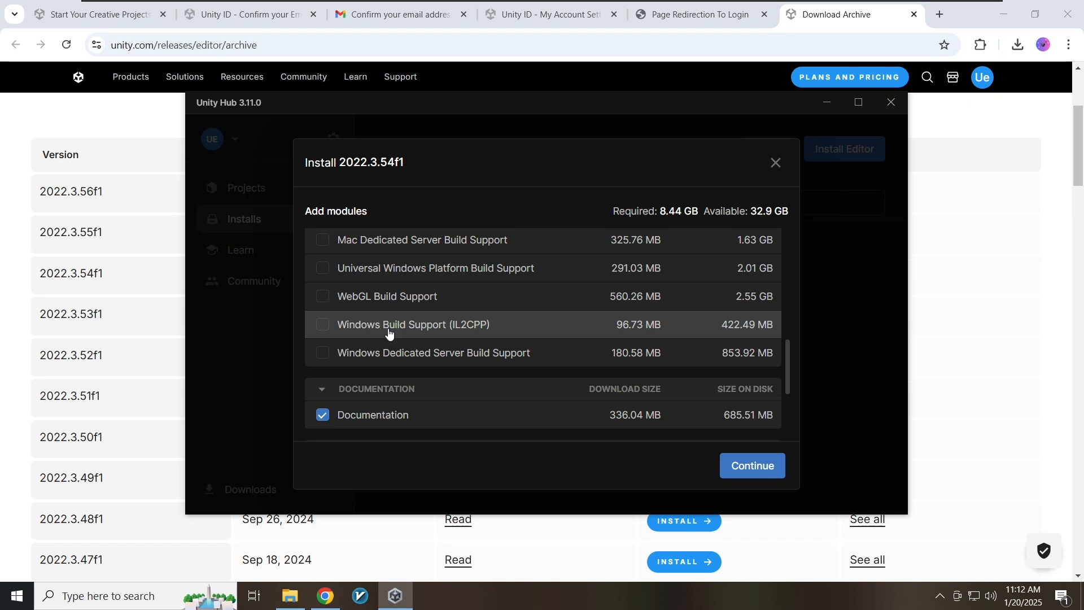
scroll(388, 333, up, 3)
scroll(388, 333, up, 3)
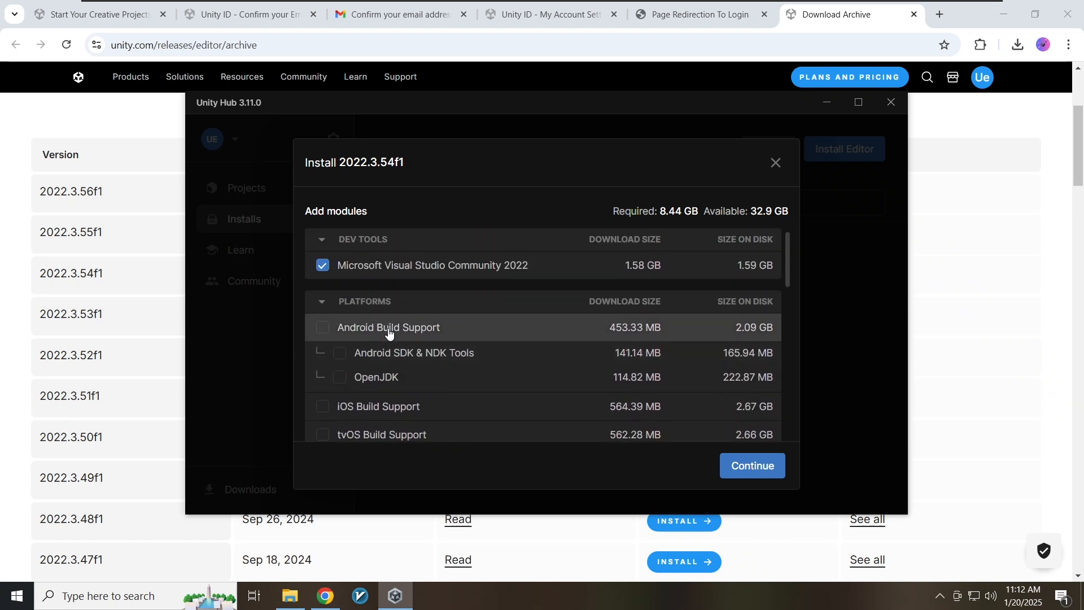
drag(789, 253, 781, 345)
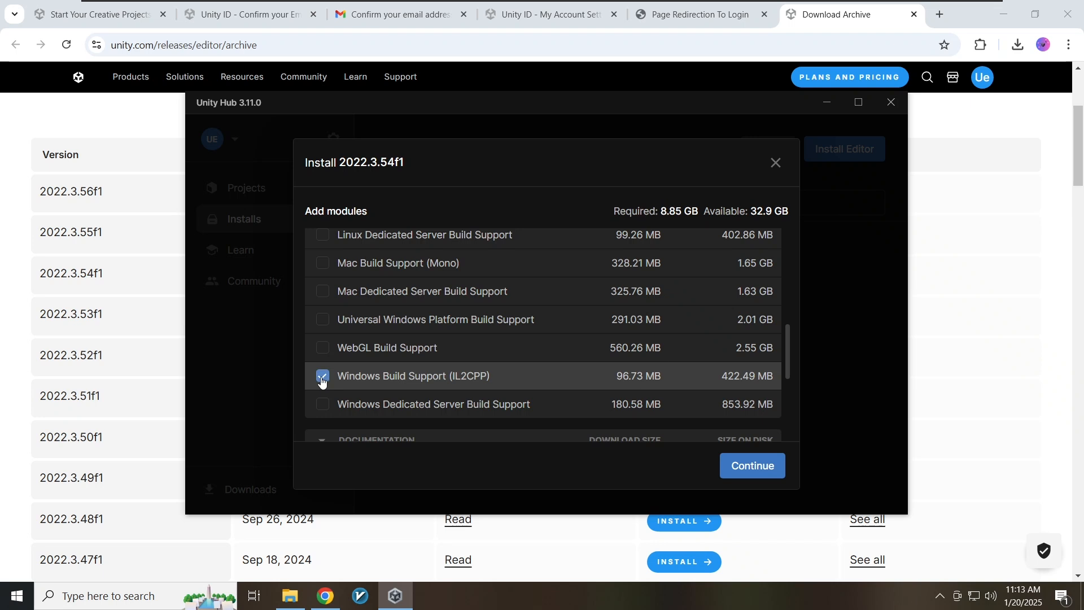
scroll(495, 354, up, 5)
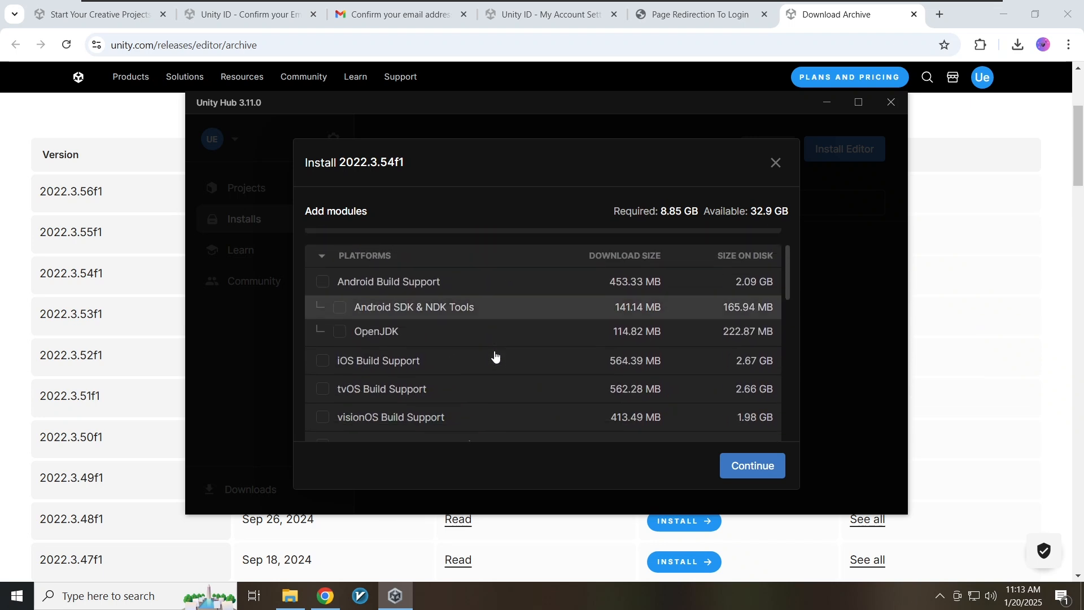
scroll(495, 354, down, 6)
scroll(495, 354, up, 8)
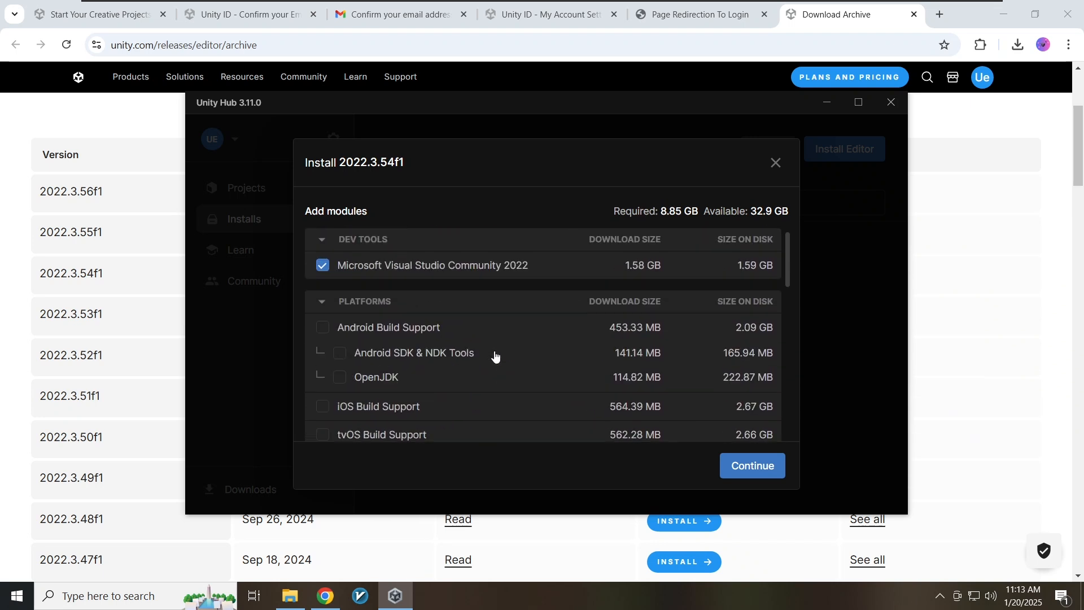
- Agree to the Visual Studio licence and install 2022.3.54f1 with its modules, following the downloads
click(736, 468)
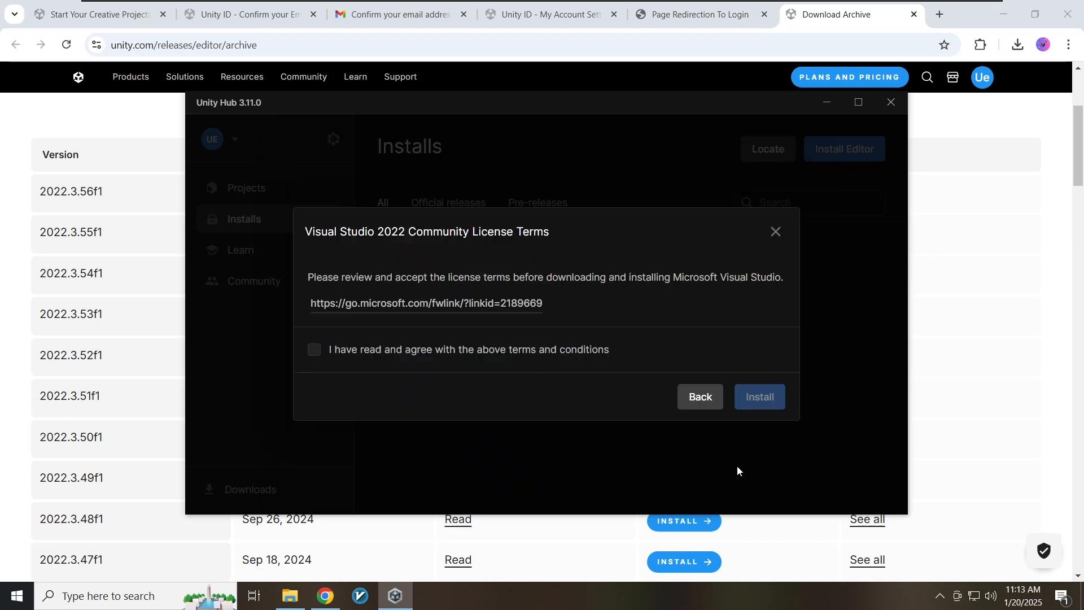
click(313, 349)
click(763, 401)
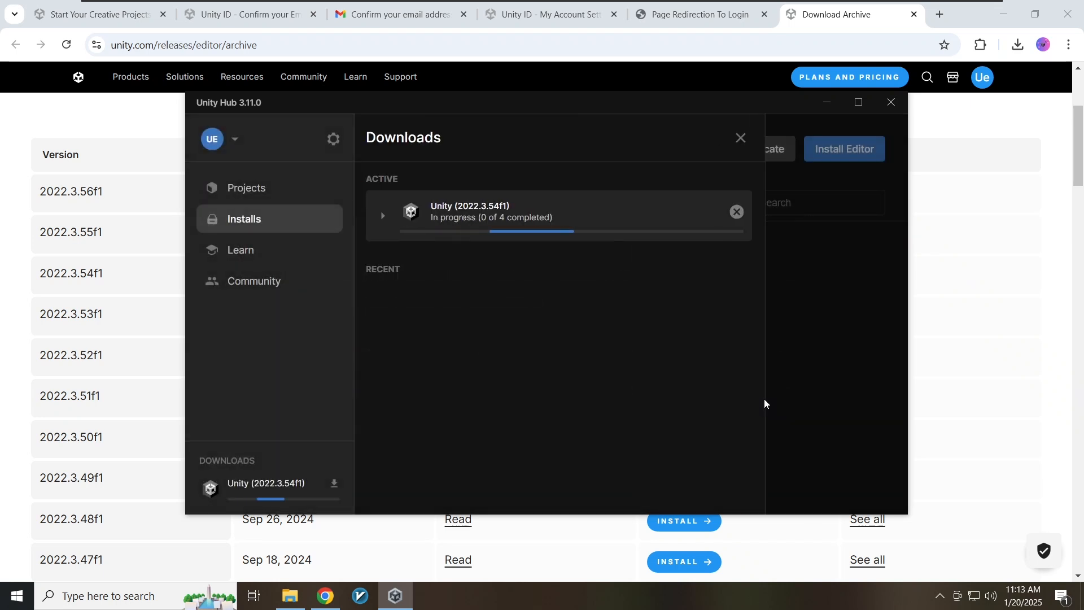
click(382, 215)
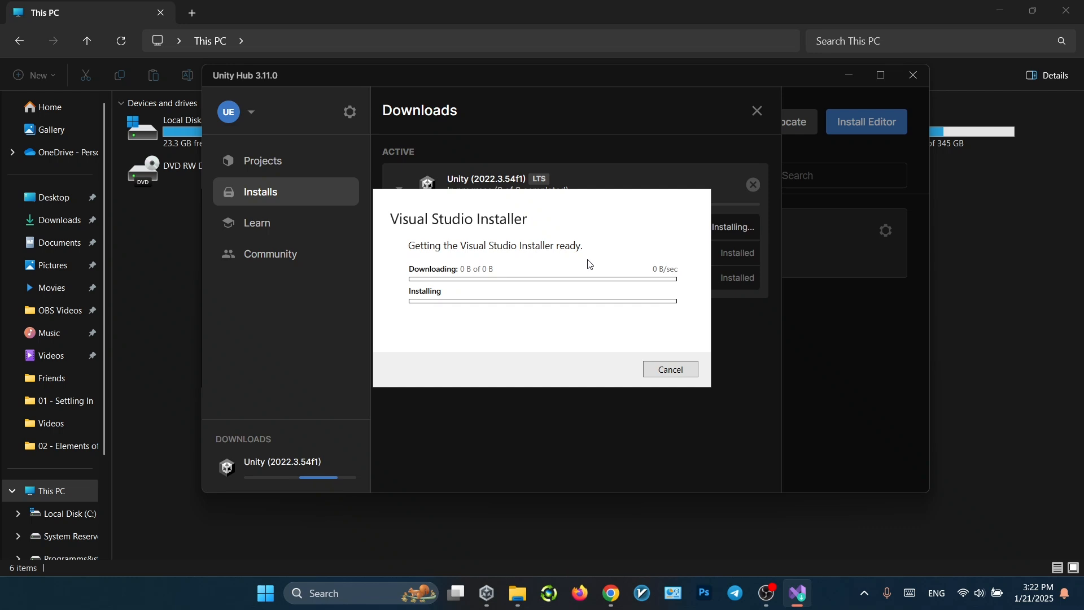
drag(507, 204, 543, 326)
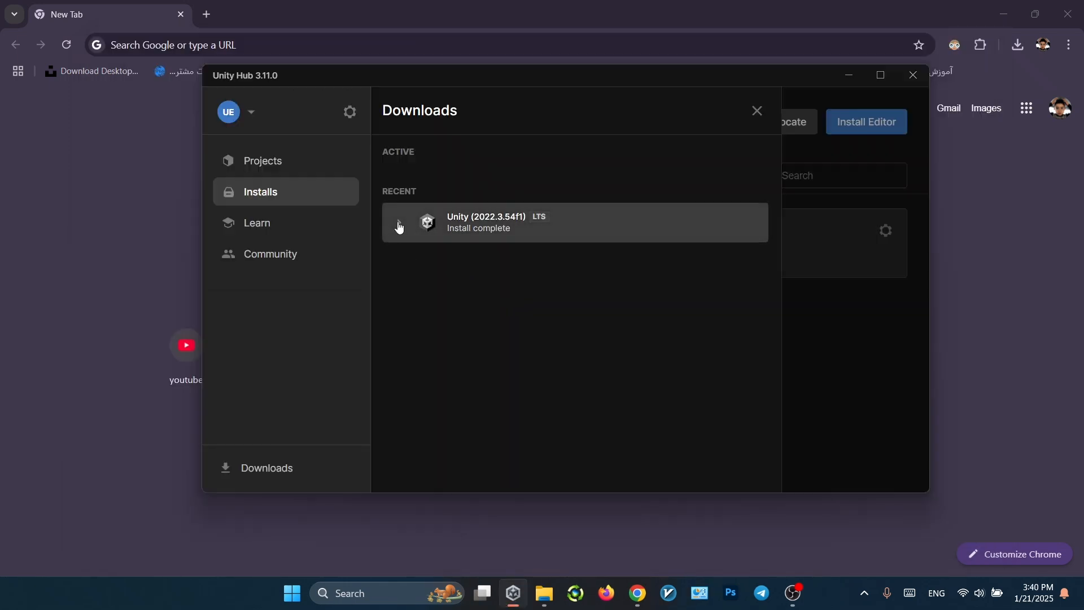
- Create a 2D (Built-In Render Pipeline) project named 'Test project' on editor 2022.3.54f1
click(399, 225)
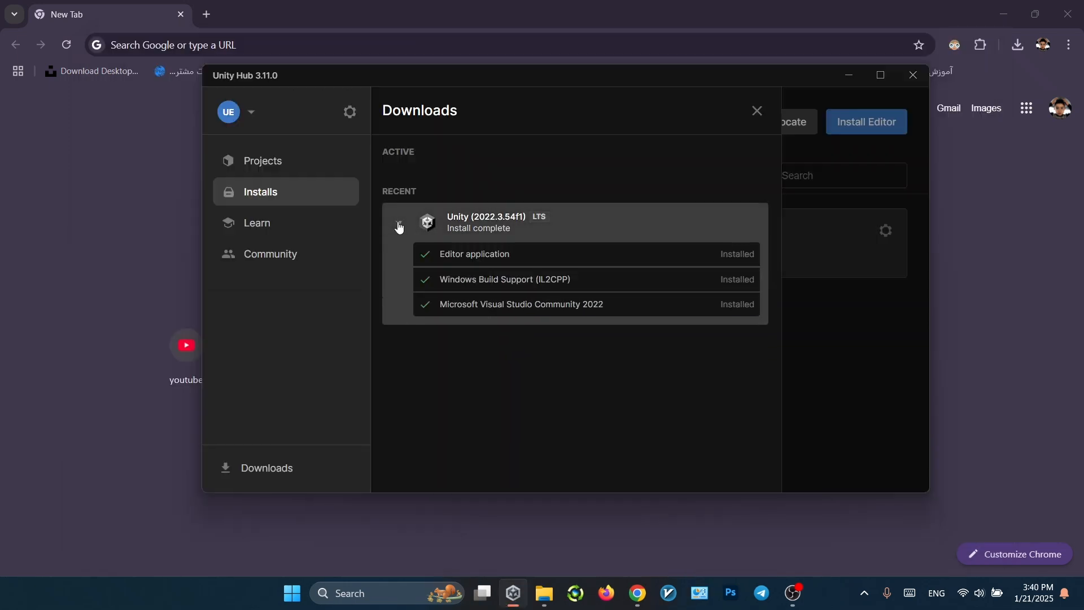
click(278, 167)
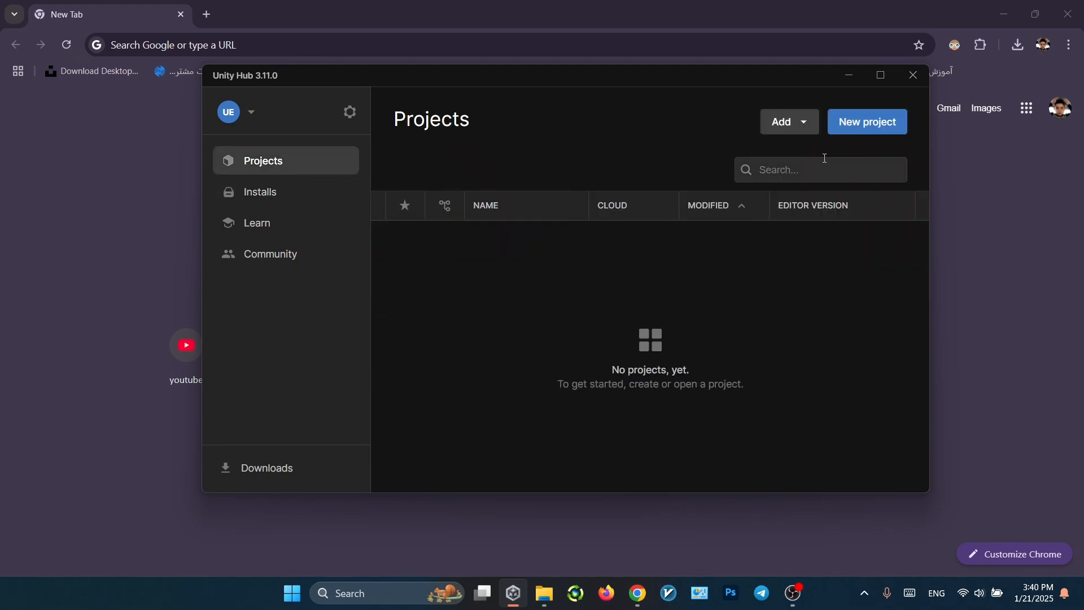
click(844, 131)
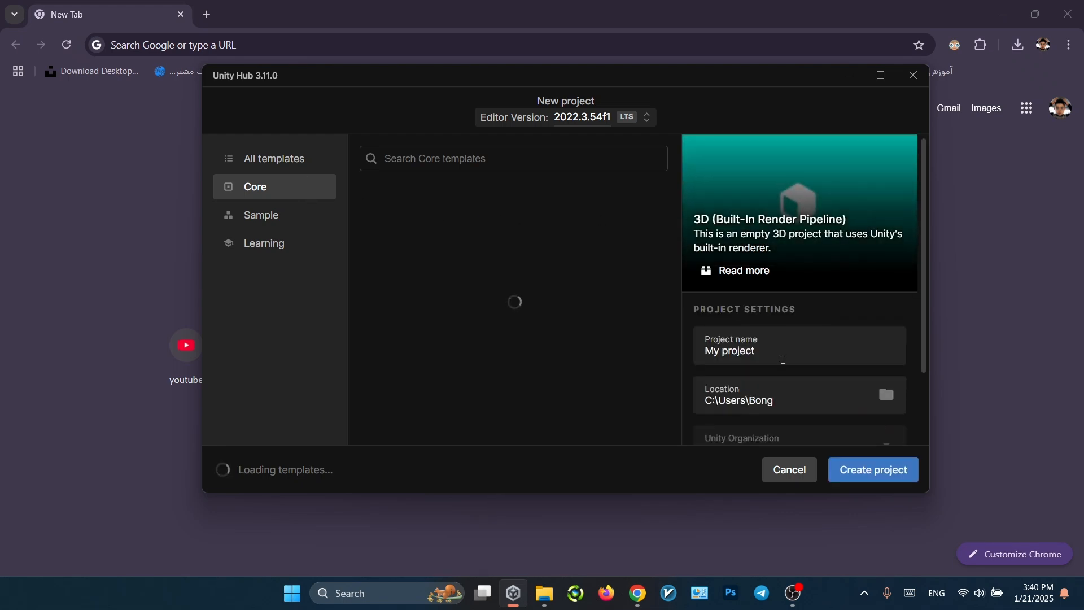
double_click(783, 359)
text(TEst)
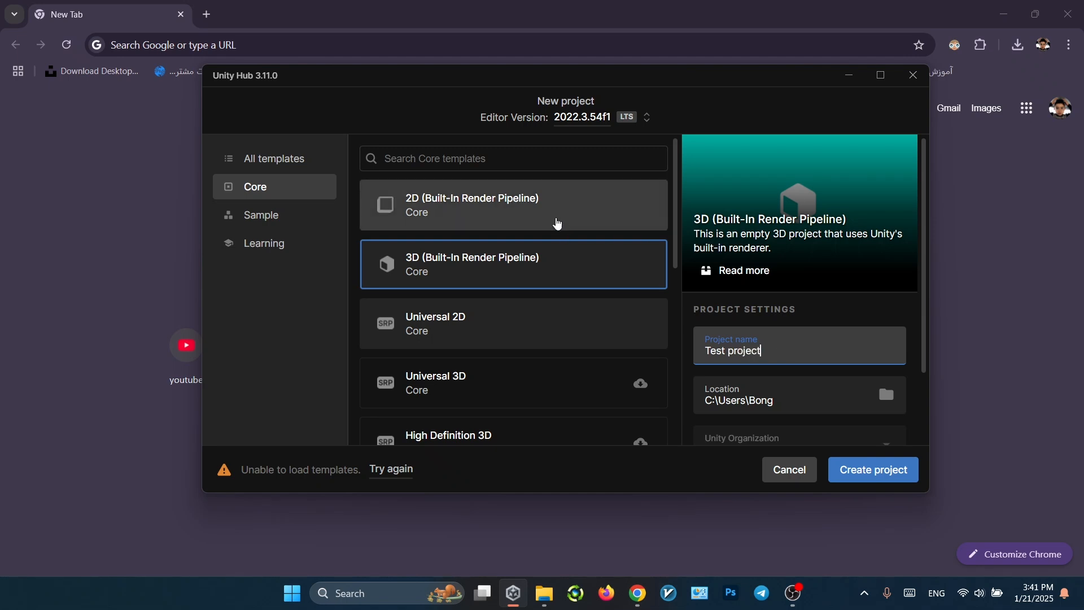
click(557, 223)
scroll(768, 404, down, 1)
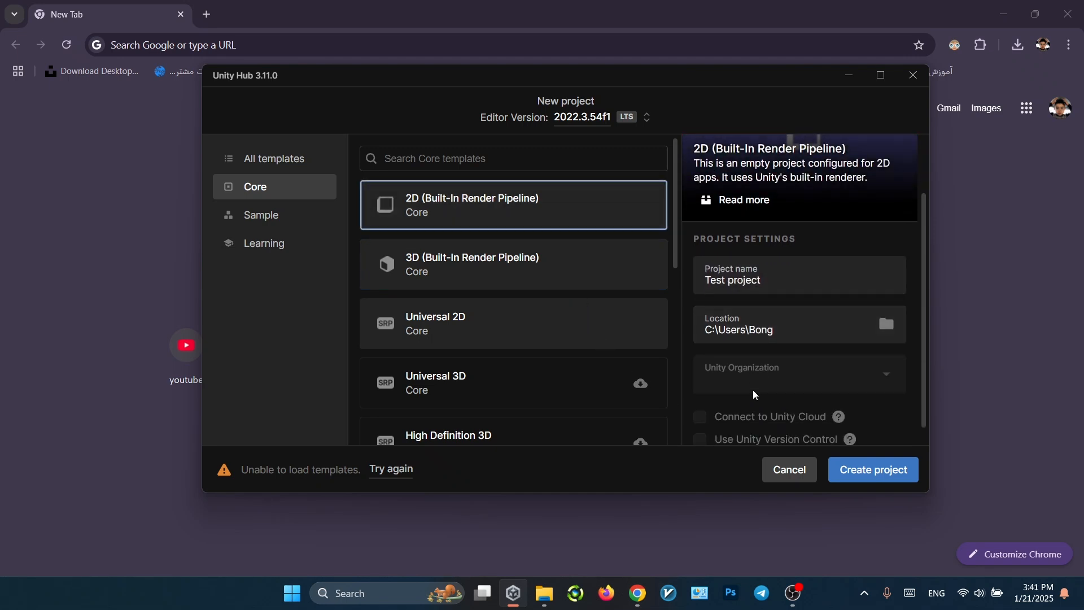
scroll(753, 390, up, 1)
click(844, 468)
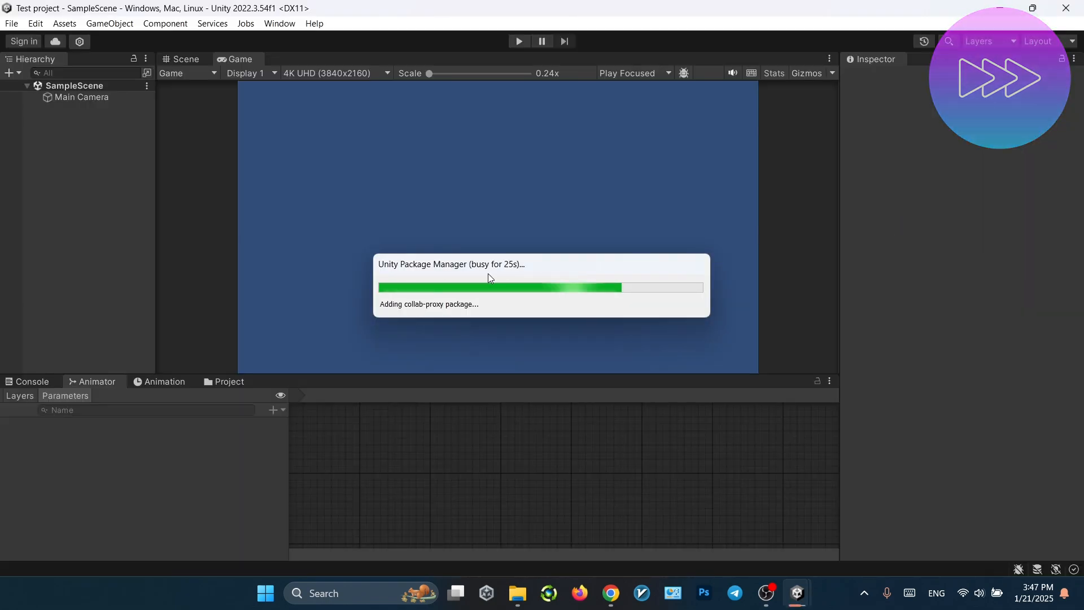
- Create an empty GameObject in the SampleScene Hierarchy and select it
right_click(77, 162)
click(125, 343)
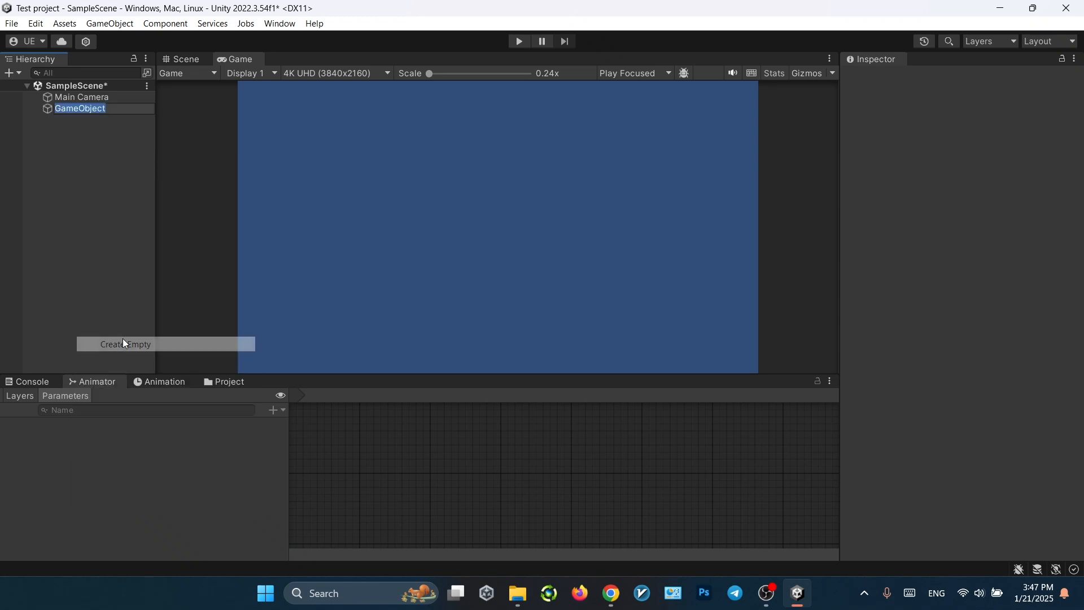
click(79, 144)
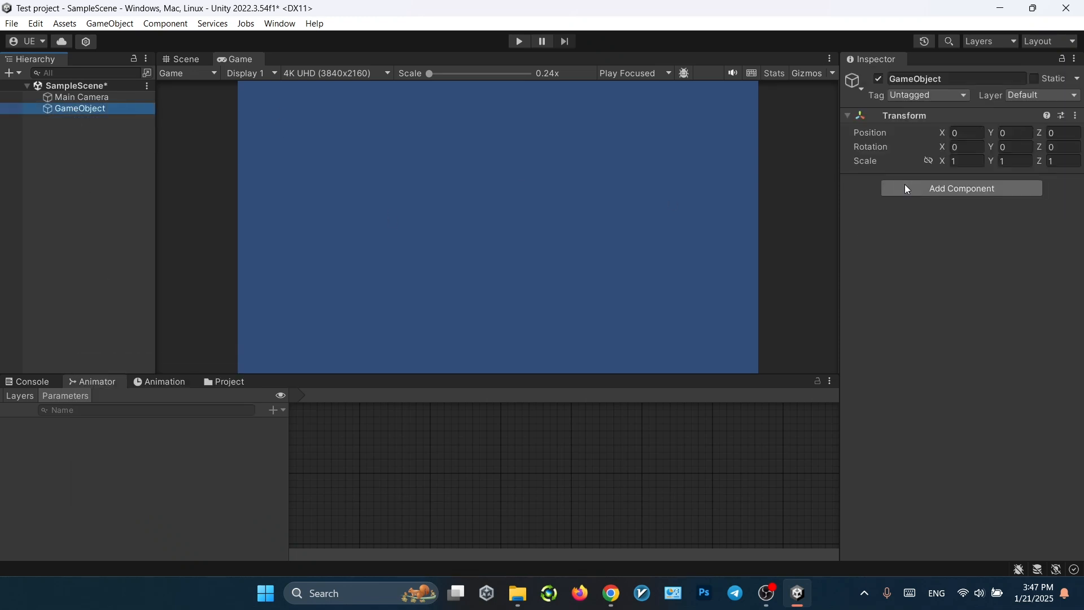
- Add a new script component named test to the GameObject and bring up test.cs in Visual Studio
click(905, 188)
text(script)
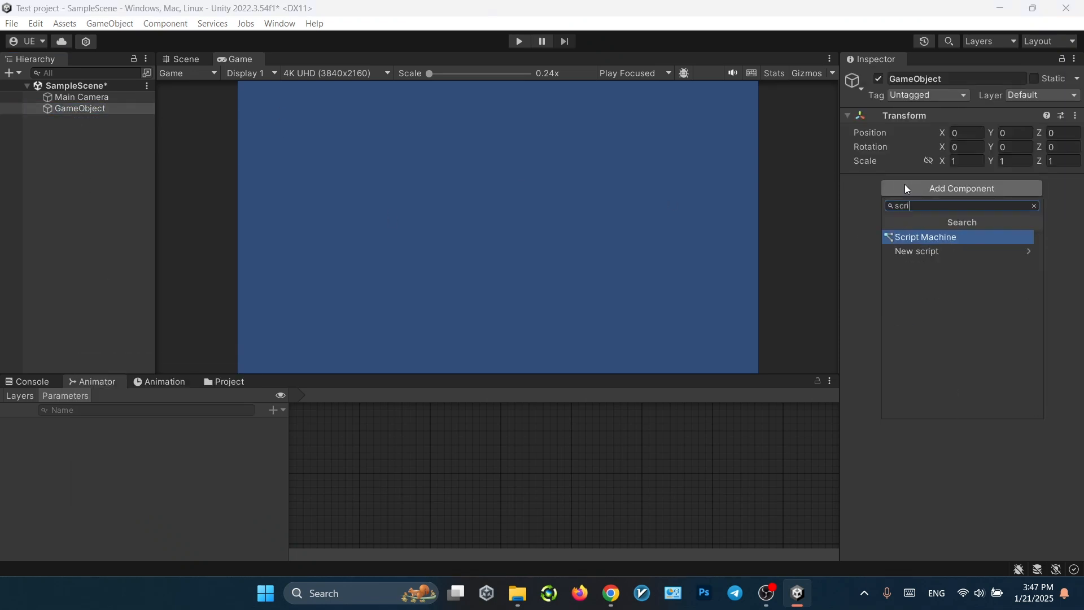
key(Escape)
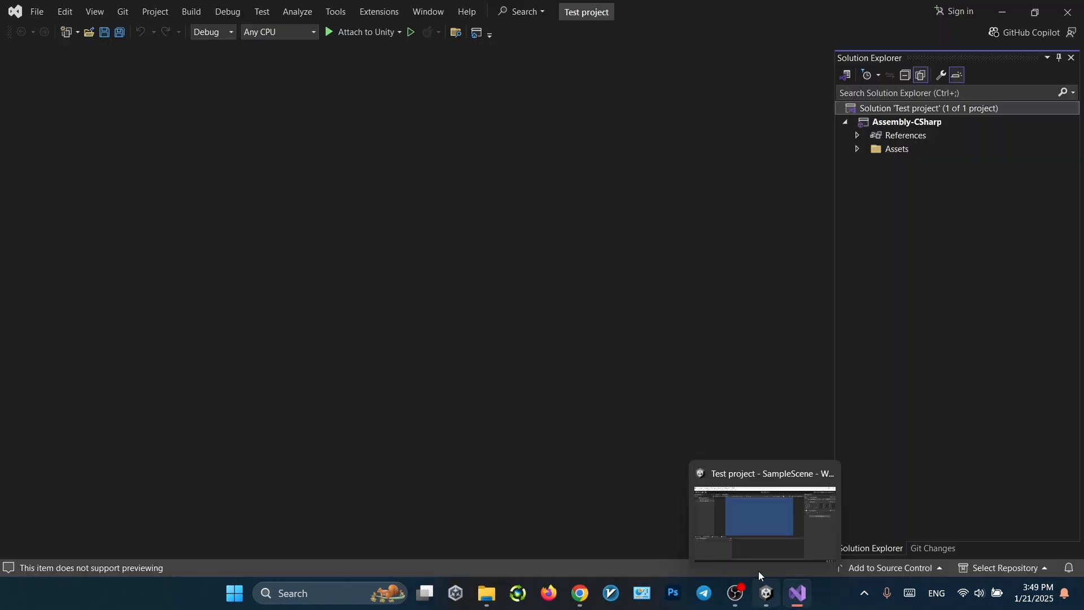
click(760, 572)
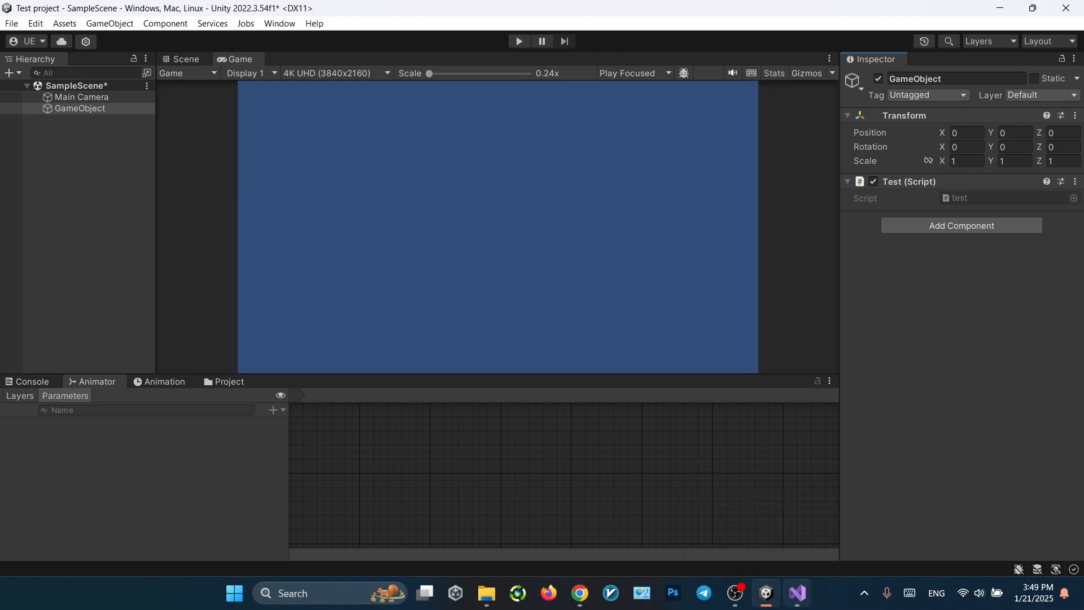
key(alt+Tab)
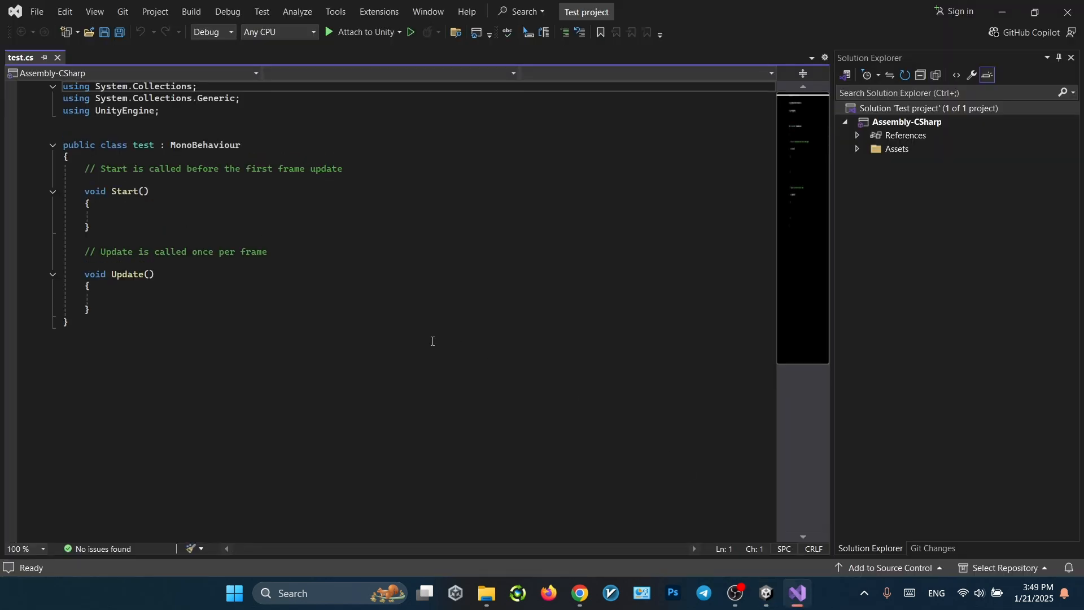